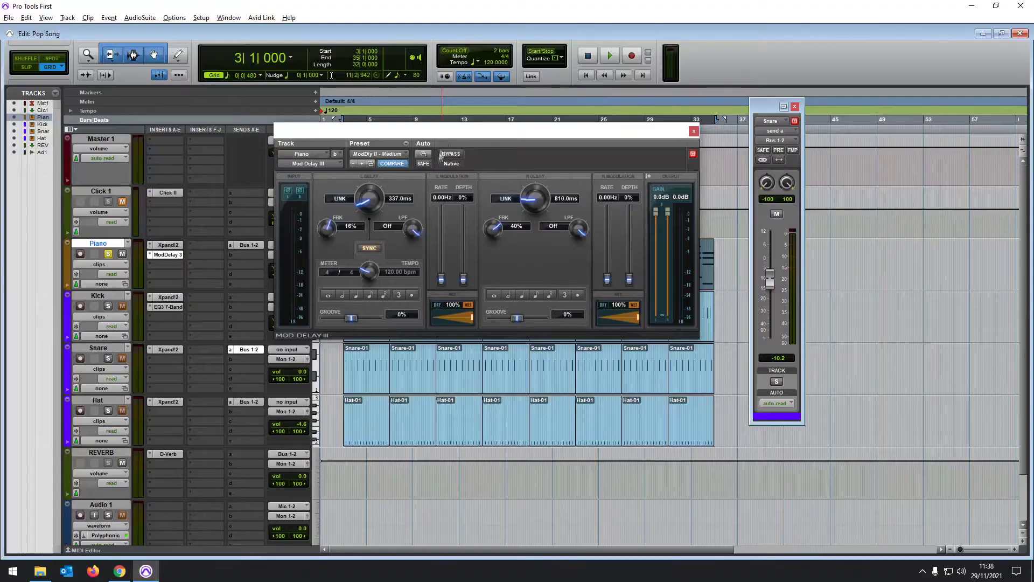
Lower both Mod Delay III LPF knobs and set the Host compressor to -11.1 dB and 3.8:1 with shorter attack
{"action": "left_click_drag", "start_coordinate": [414, 229], "coordinate": [409, 255]}
{"action": "left_click_drag", "start_coordinate": [574, 235], "coordinate": [577, 244]}
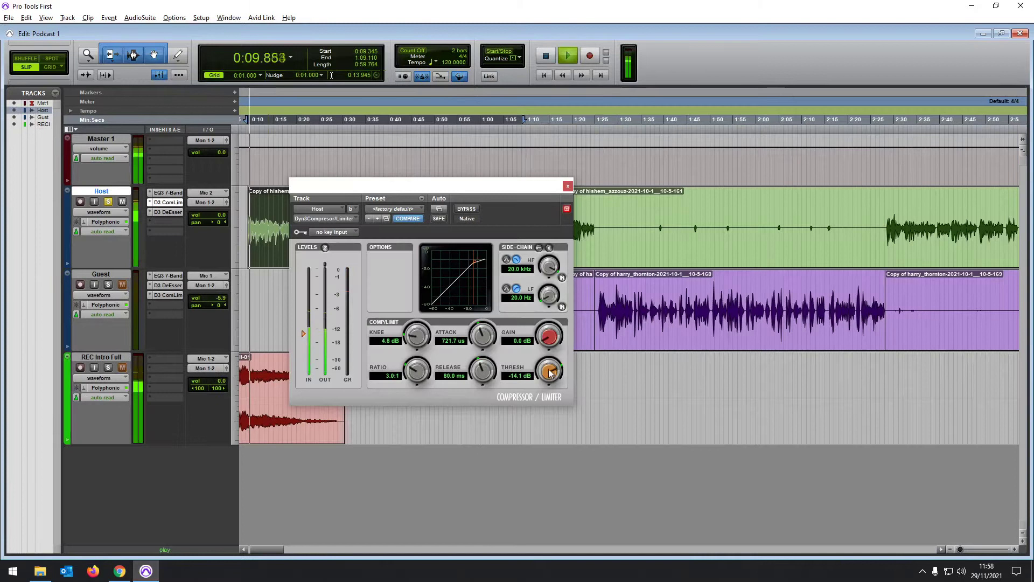
{"action": "left_click_drag", "start_coordinate": [550, 369], "coordinate": [550, 366]}
{"action": "left_click_drag", "start_coordinate": [417, 370], "coordinate": [417, 370]}
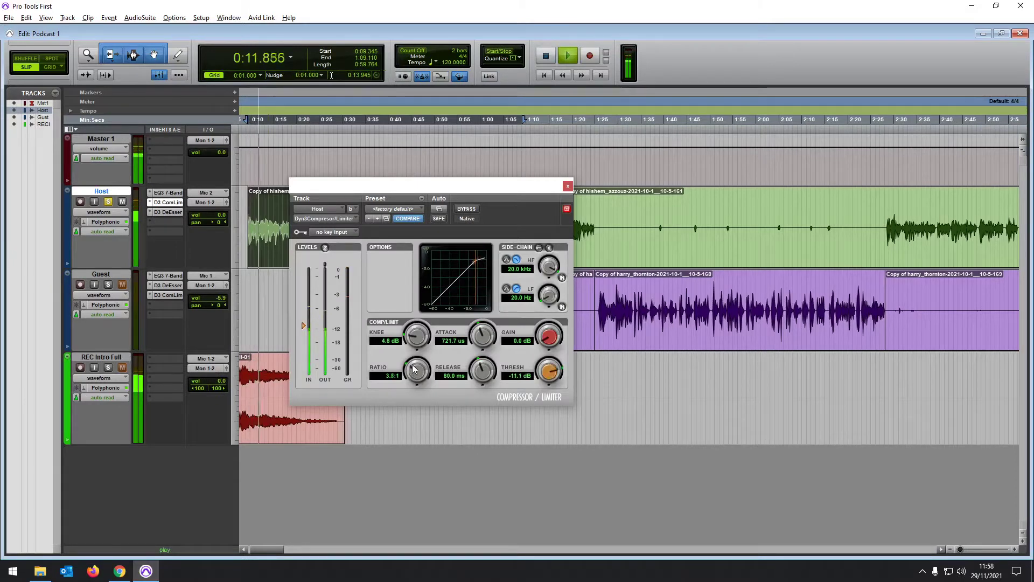
{"action": "left_click_drag", "start_coordinate": [483, 335], "coordinate": [494, 366]}
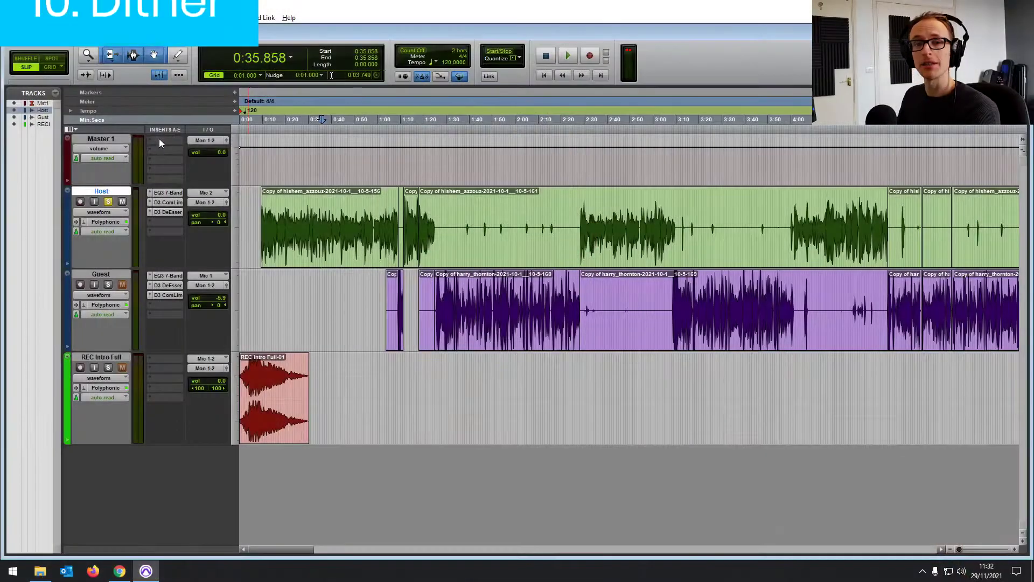
Insert the Dither plug-in on a Master 1 insert slot
{"action": "left_click", "coordinate": [159, 141]}
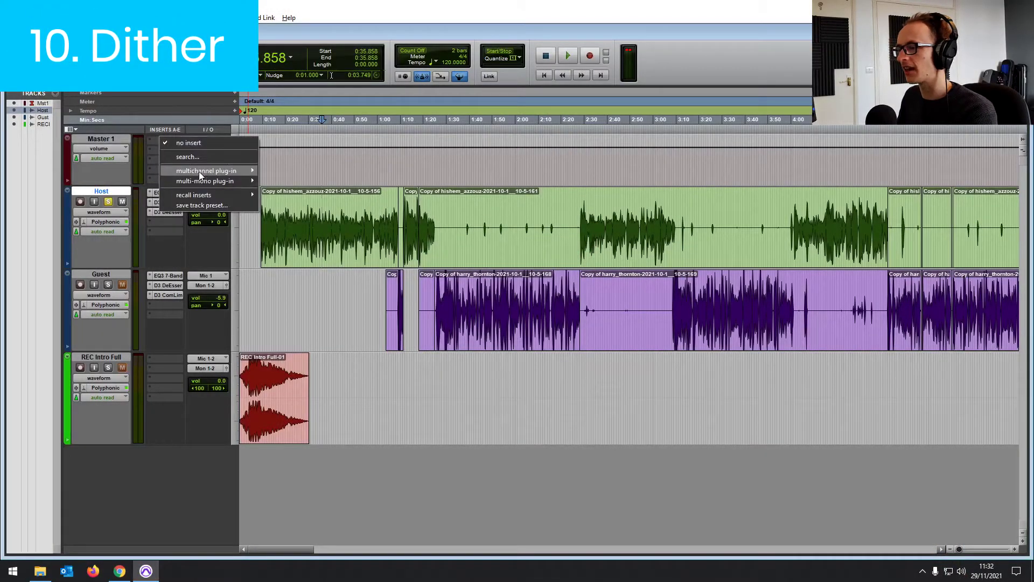
{"action": "mouse_move", "coordinate": [199, 171]}
{"action": "mouse_move", "coordinate": [294, 222]}
{"action": "left_click", "coordinate": [369, 223]}
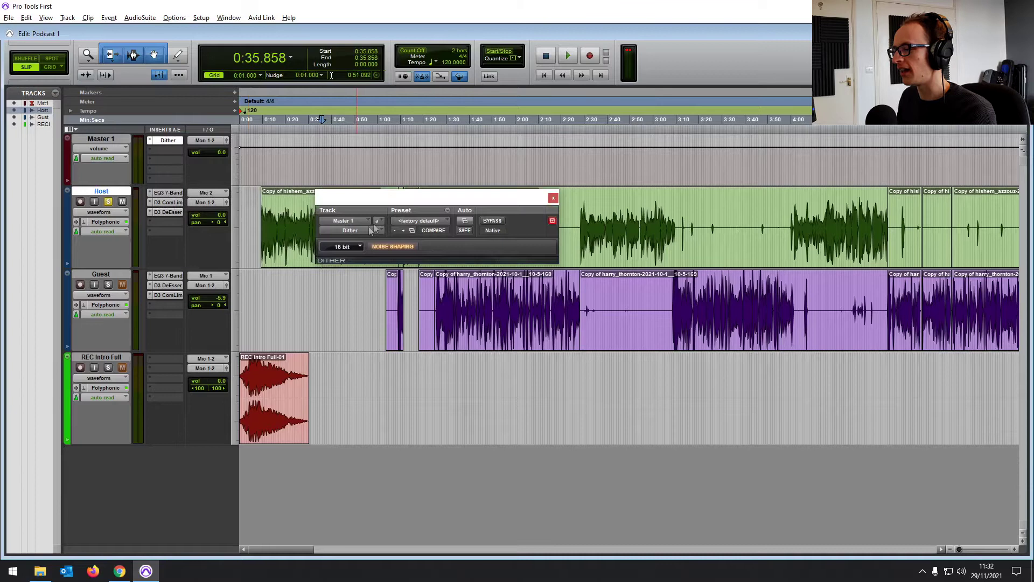
{"action": "mouse_move", "coordinate": [381, 202]}
{"action": "left_mouse_down"}
{"action": "mouse_move", "coordinate": [377, 213]}
{"action": "mouse_move", "coordinate": [377, 203]}
{"action": "left_mouse_up"}
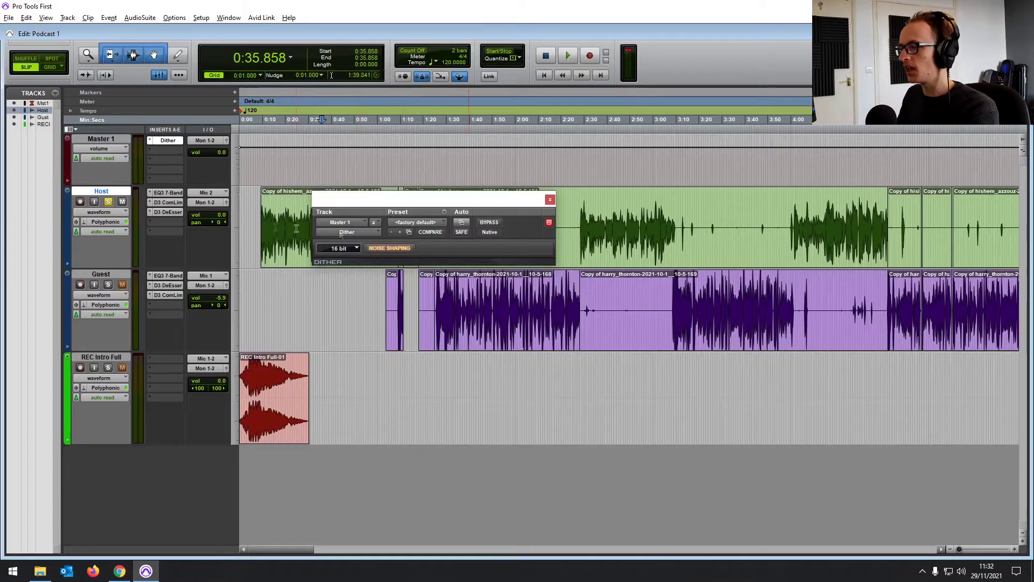
Check the Dither bit-depth menu, leaving it at 16 bit
{"action": "left_click", "coordinate": [357, 248]}
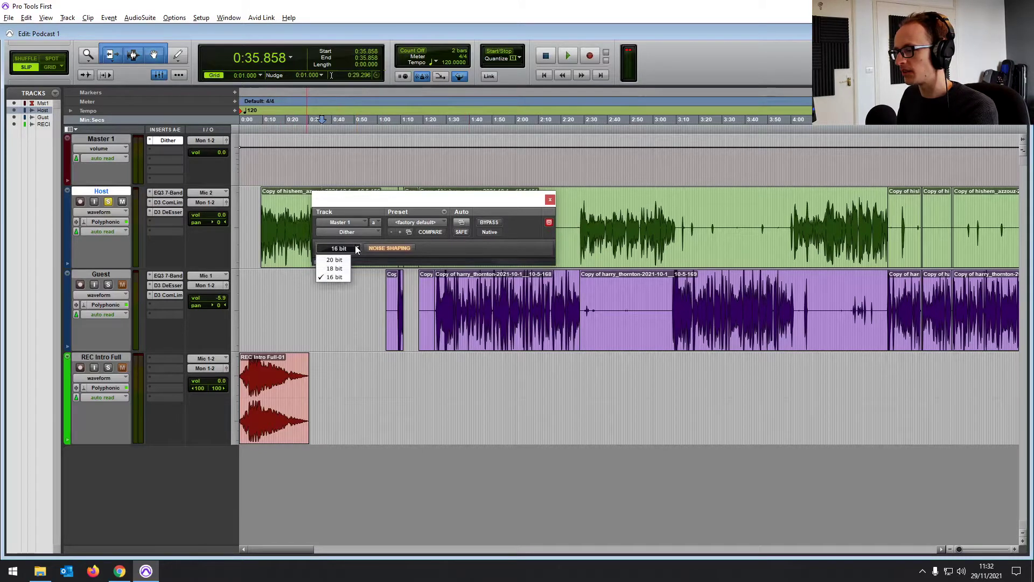
{"action": "left_click", "coordinate": [464, 247]}
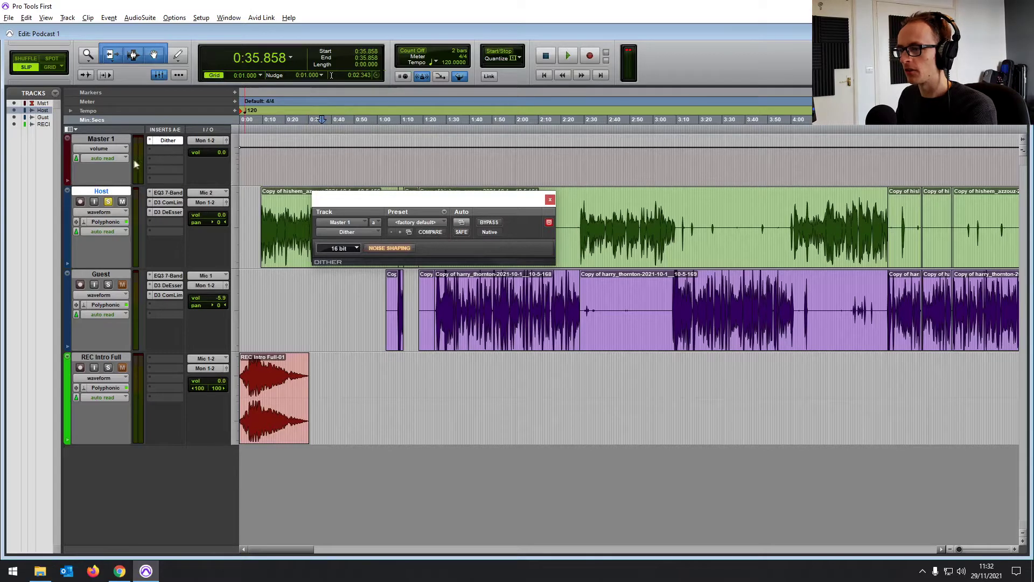
{"action": "left_click", "coordinate": [357, 249]}
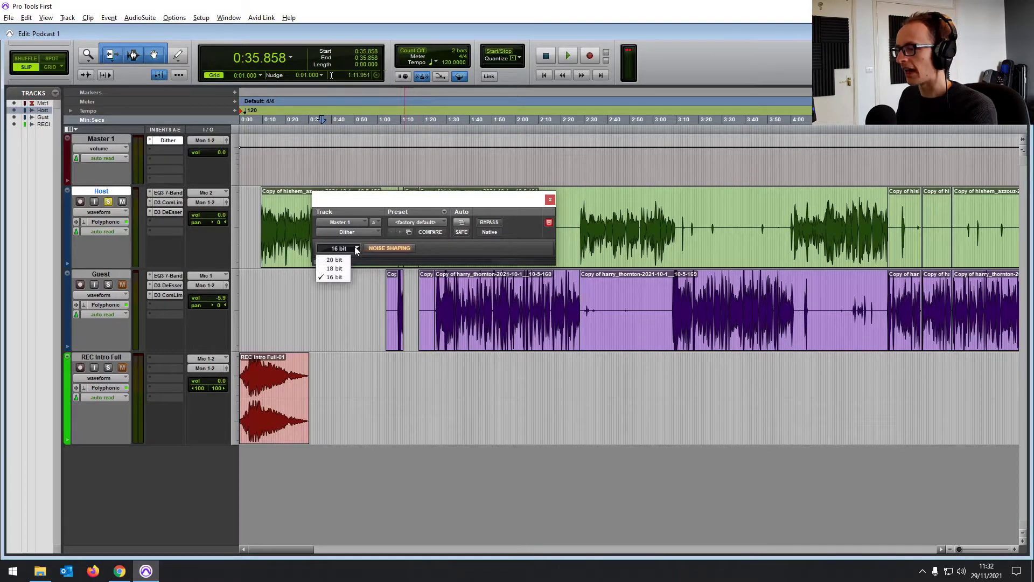
{"action": "left_click", "coordinate": [430, 248]}
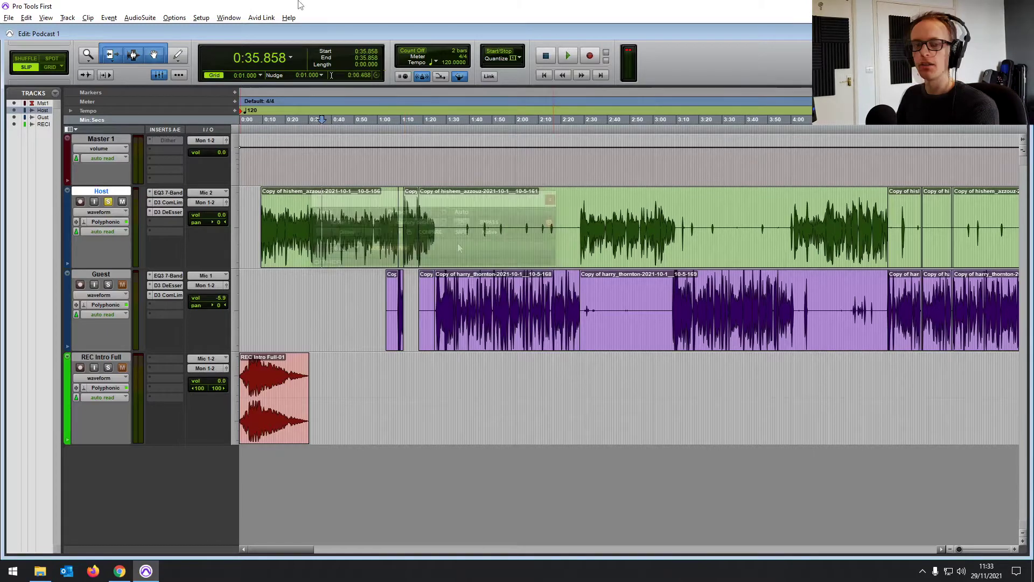
Insert the mono Time Adjuster plug-in on a free Host insert
{"action": "left_click", "coordinate": [156, 221]}
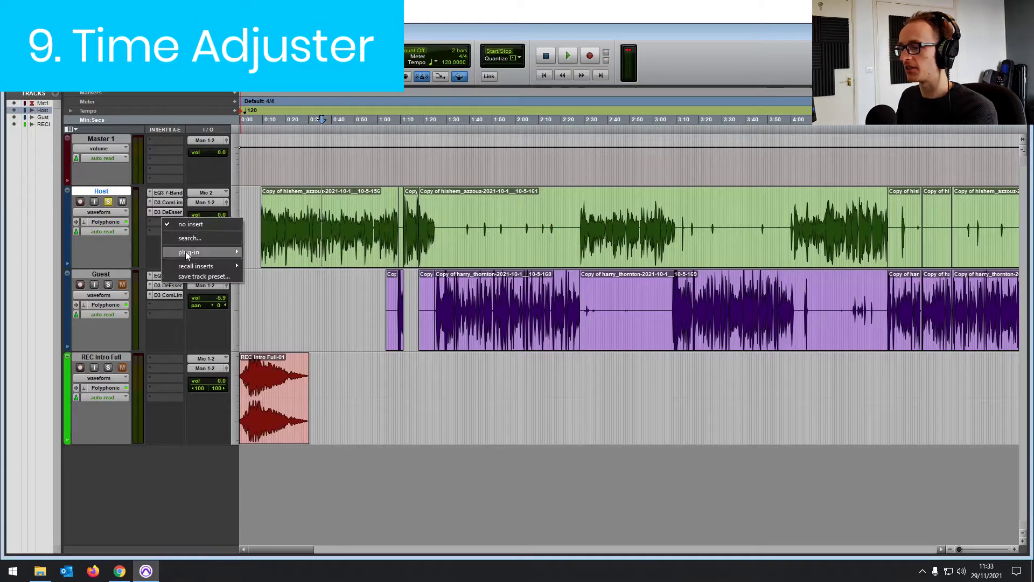
{"action": "mouse_move", "coordinate": [194, 252]}
{"action": "mouse_move", "coordinate": [269, 282]}
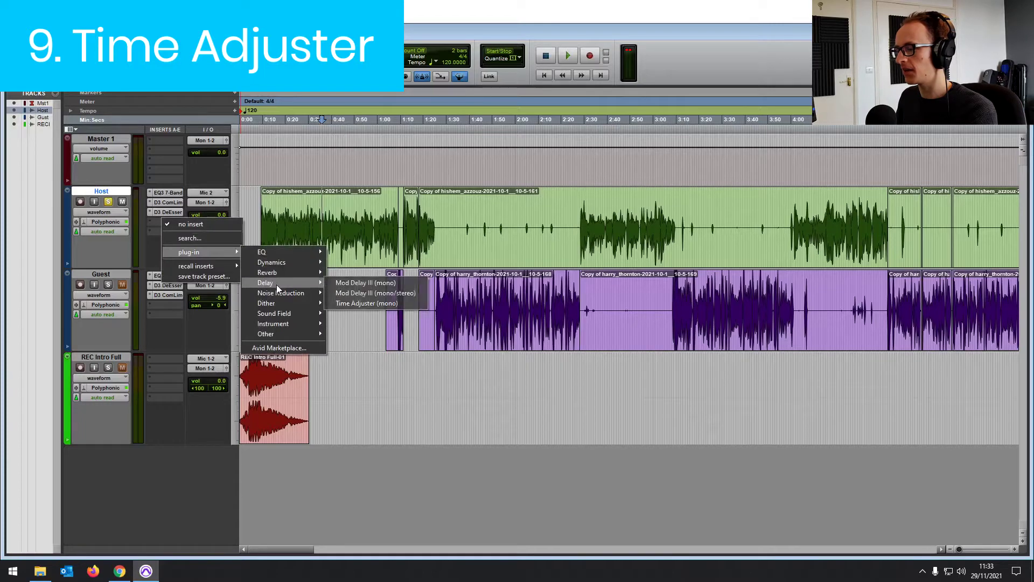
{"action": "left_click", "coordinate": [372, 305]}
{"action": "left_click_drag", "start_coordinate": [428, 198], "coordinate": [405, 162]}
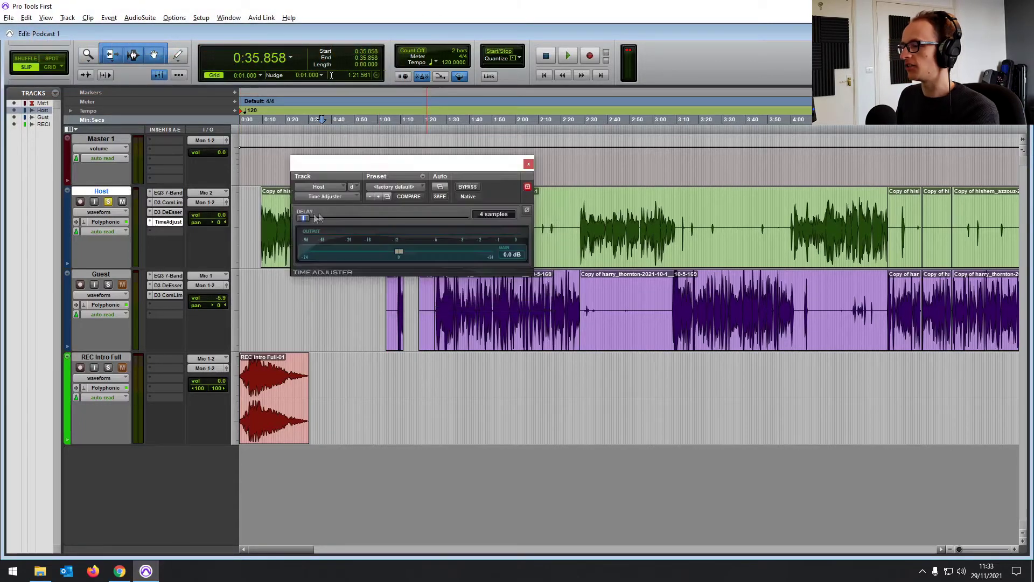
Sweep the delay to 8195 samples and back to 4, and enter 0 dB gain
{"action": "left_click_drag", "start_coordinate": [304, 220], "coordinate": [462, 218]}
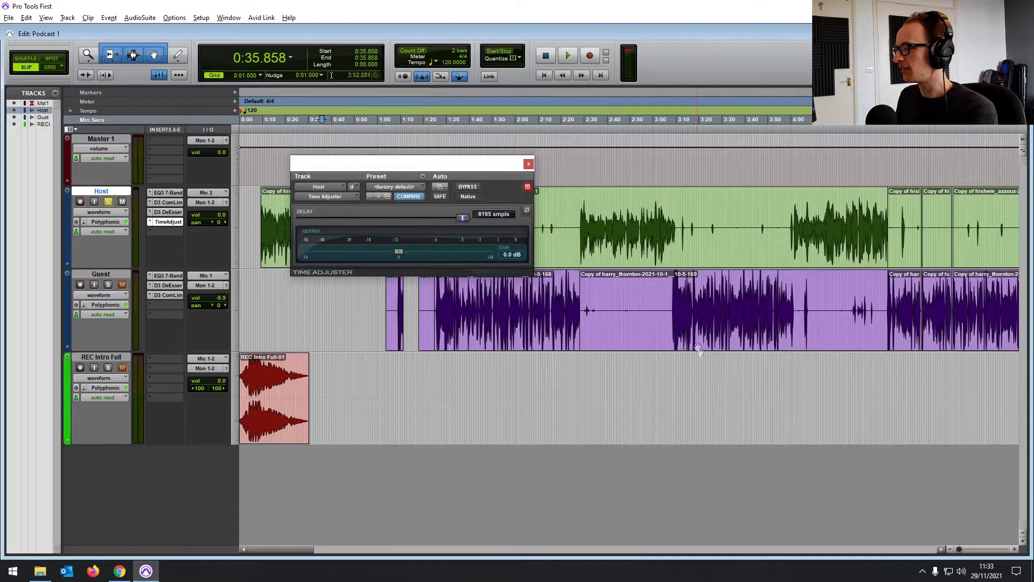
{"action": "left_click_drag", "start_coordinate": [369, 220], "coordinate": [250, 217]}
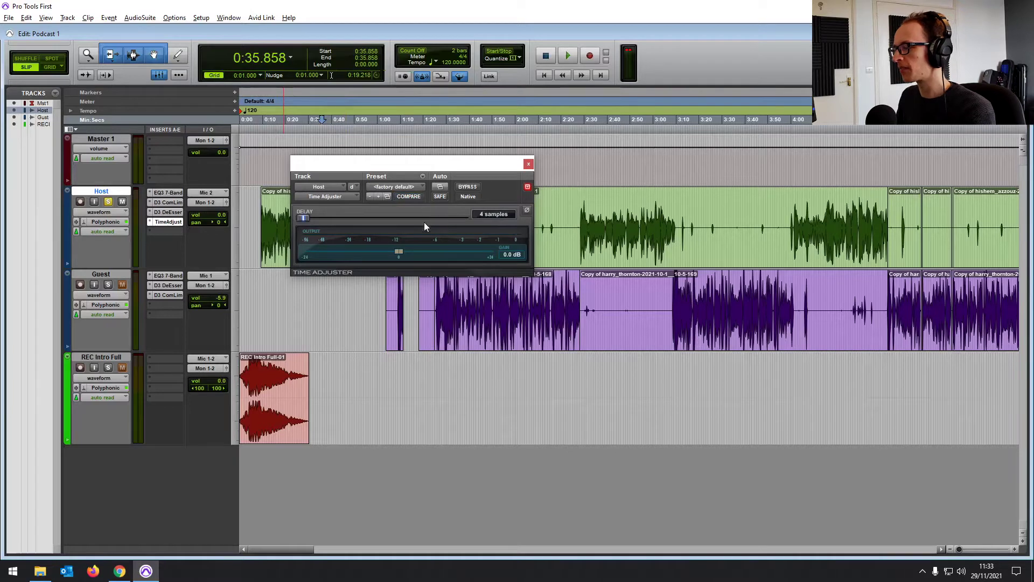
{"action": "mouse_move", "coordinate": [399, 251]}
{"action": "left_mouse_down"}
{"action": "mouse_move", "coordinate": [505, 253]}
{"action": "mouse_move", "coordinate": [399, 255]}
{"action": "left_mouse_up"}
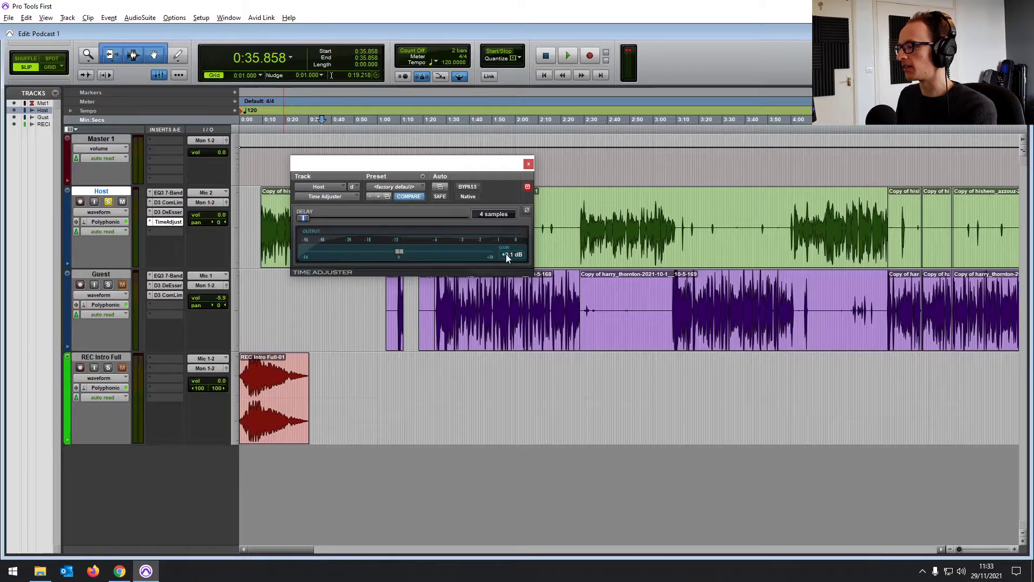
{"action": "type", "text": "0"}
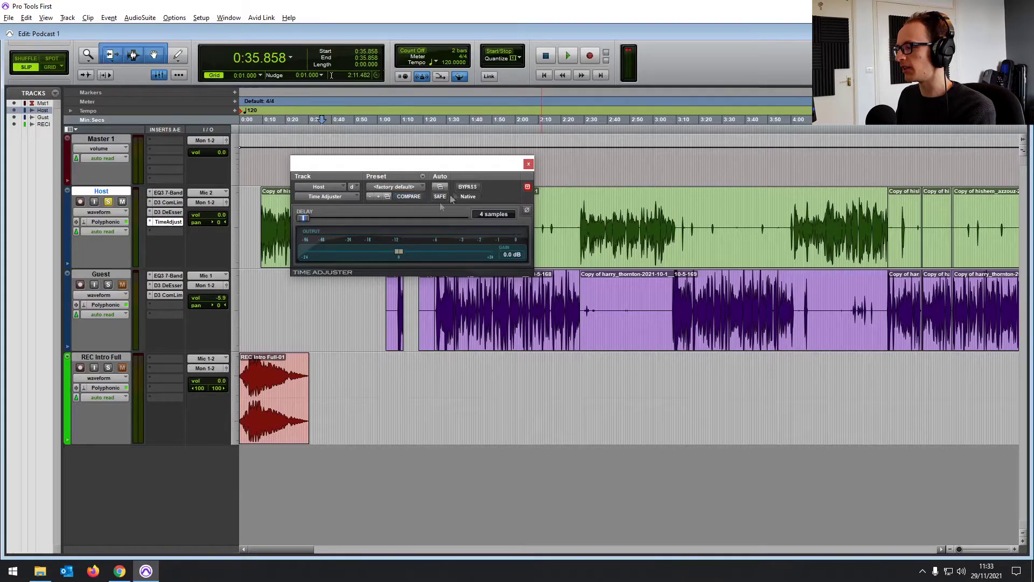
{"action": "key", "text": "Return"}
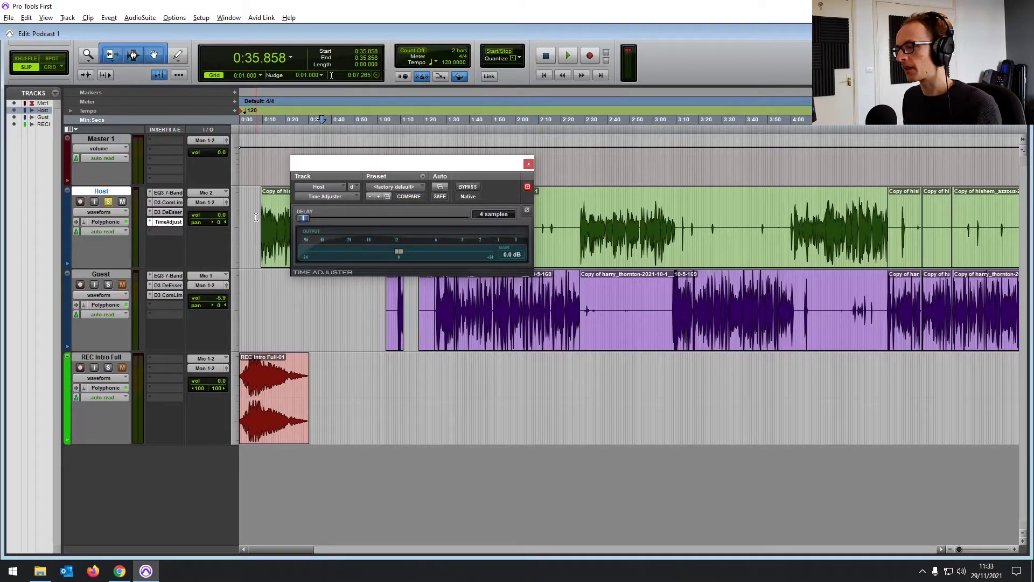
Select the long Host clip, return the delay to 4 samples and reset gain to 0.0 dB
{"action": "left_click", "coordinate": [268, 244]}
{"action": "left_click", "coordinate": [652, 247]}
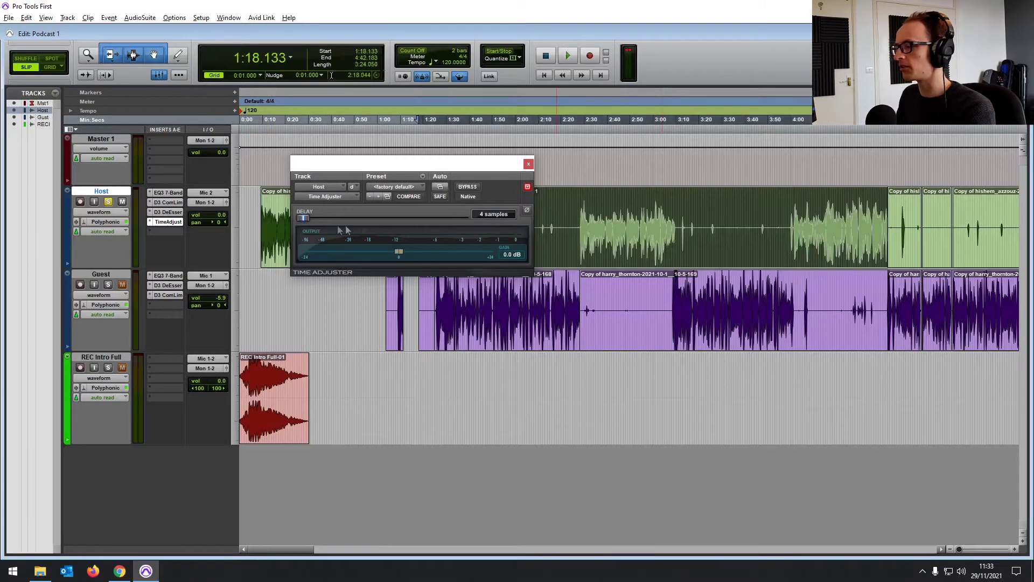
{"action": "left_click_drag", "start_coordinate": [307, 221], "coordinate": [297, 218]}
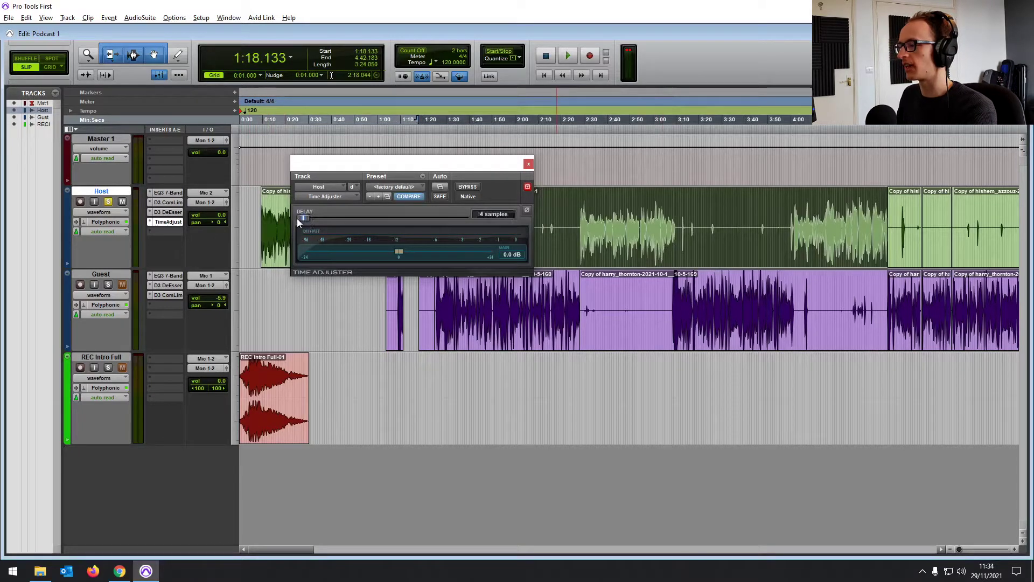
{"action": "left_click_drag", "start_coordinate": [345, 165], "coordinate": [346, 159]}
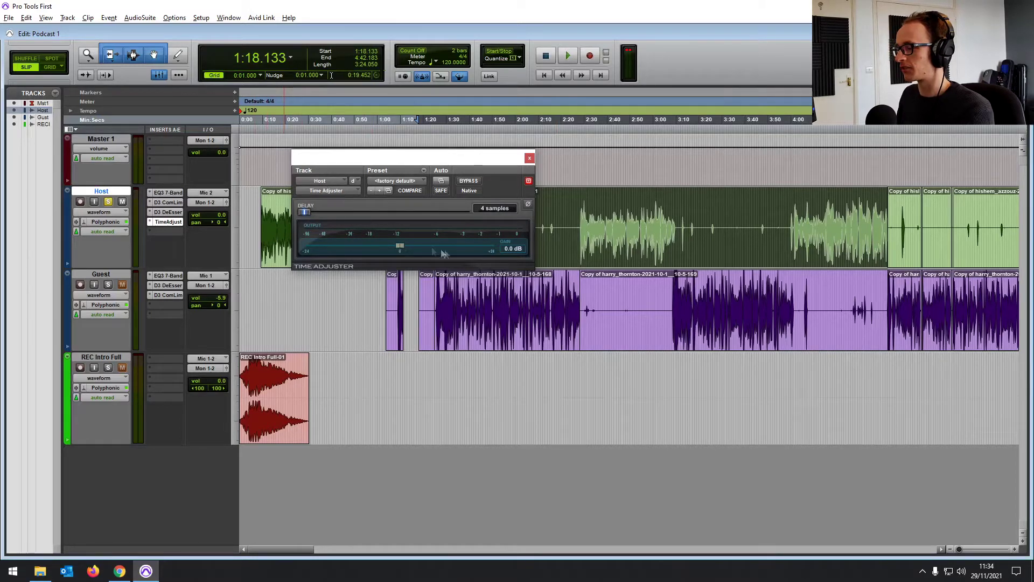
{"action": "left_click_drag", "start_coordinate": [399, 247], "coordinate": [426, 248]}
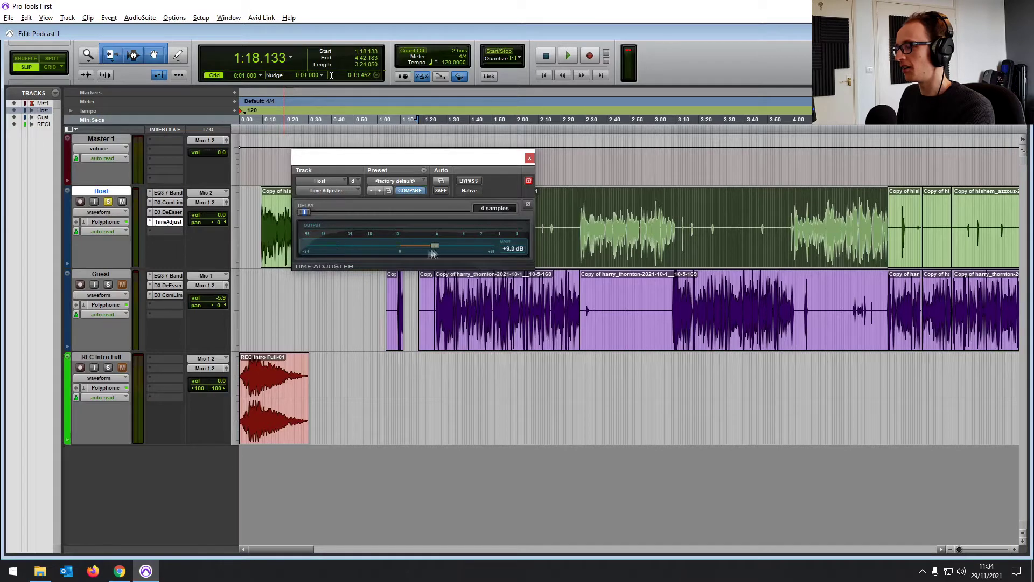
{"action": "left_click", "coordinate": [526, 249], "text": "alt"}
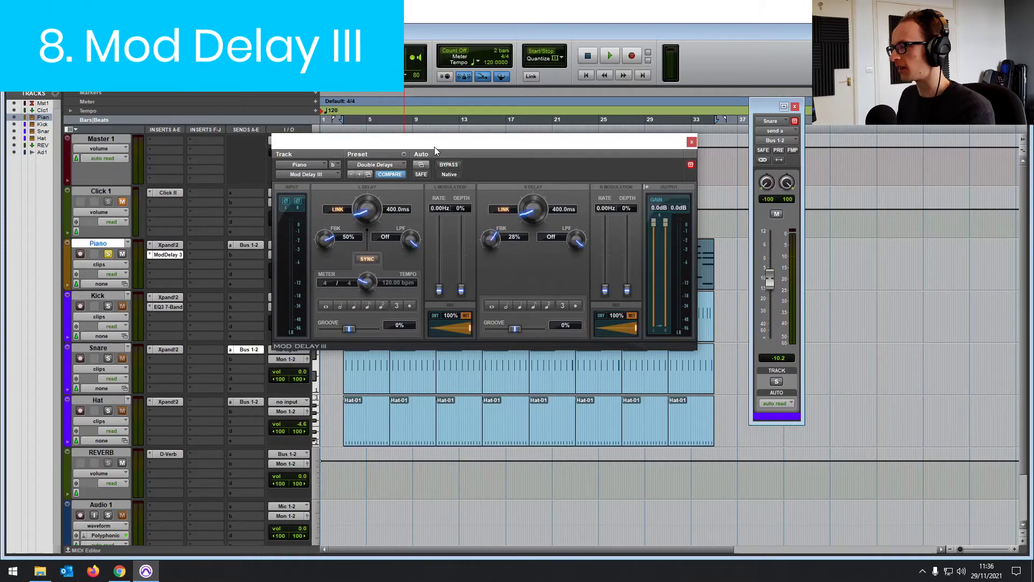
Audition the pop song and turn off tempo sync for the left delay
{"action": "left_click_drag", "start_coordinate": [435, 147], "coordinate": [435, 64]}
{"action": "key", "text": "space"}
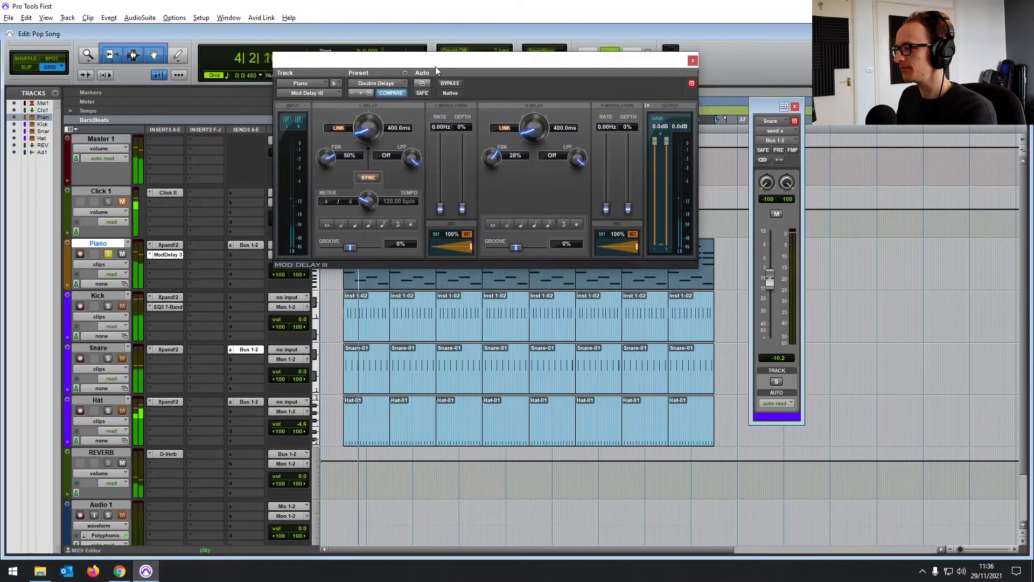
{"action": "left_click_drag", "start_coordinate": [435, 67], "coordinate": [436, 137]}
{"action": "key", "text": "space"}
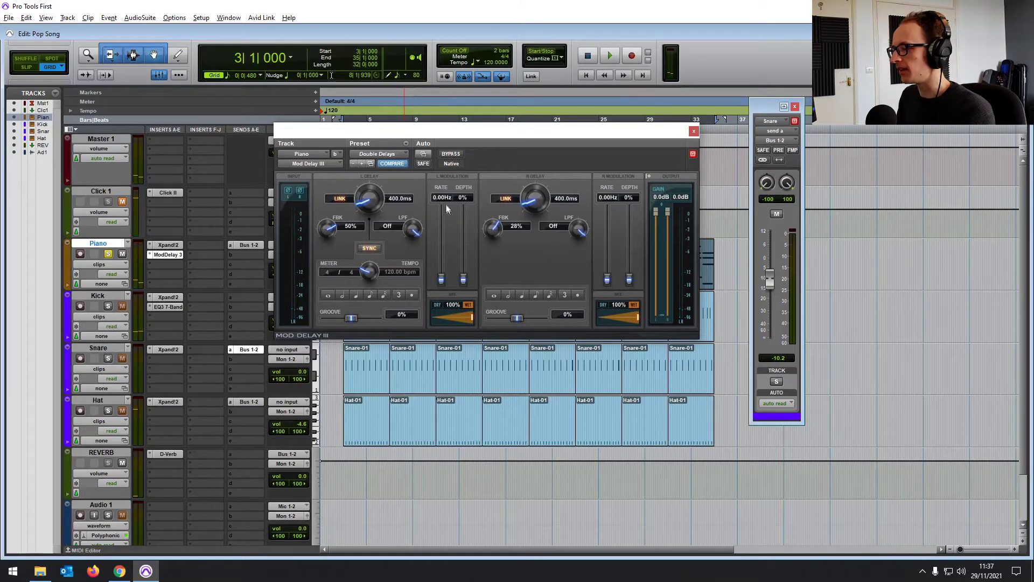
{"action": "left_click", "coordinate": [372, 249]}
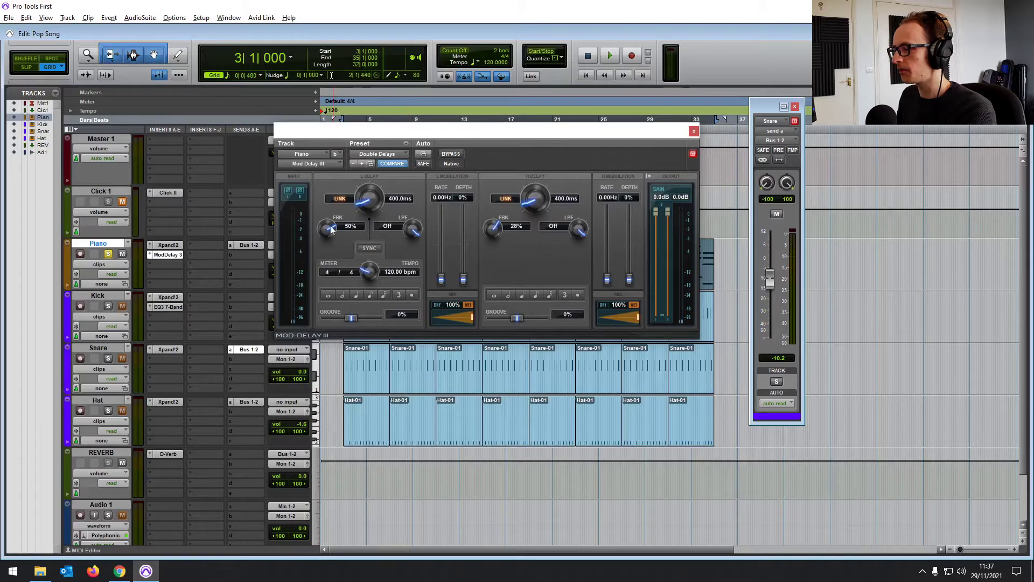
Try the Echo, Metal Slap and Comb Filter presets, then settle on ModDly II - Medium
{"action": "left_click", "coordinate": [405, 154]}
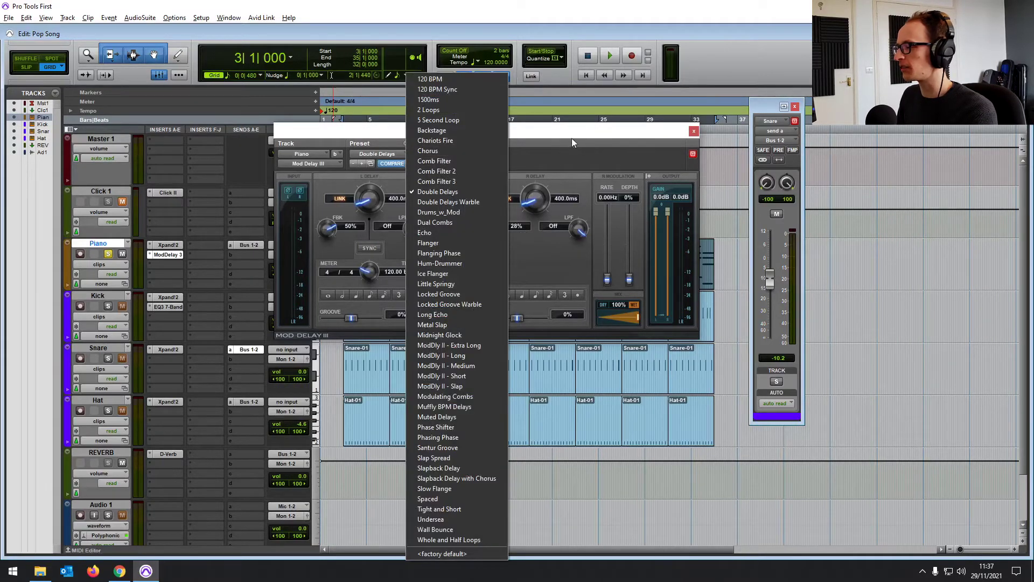
{"action": "left_click", "coordinate": [441, 235]}
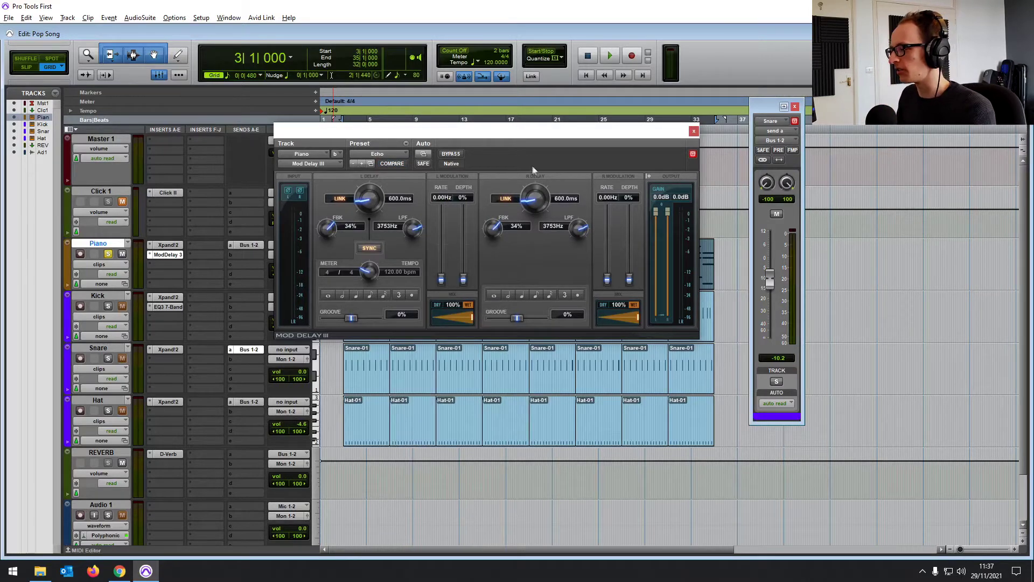
{"action": "key", "text": "space"}
{"action": "left_click", "coordinate": [403, 153]}
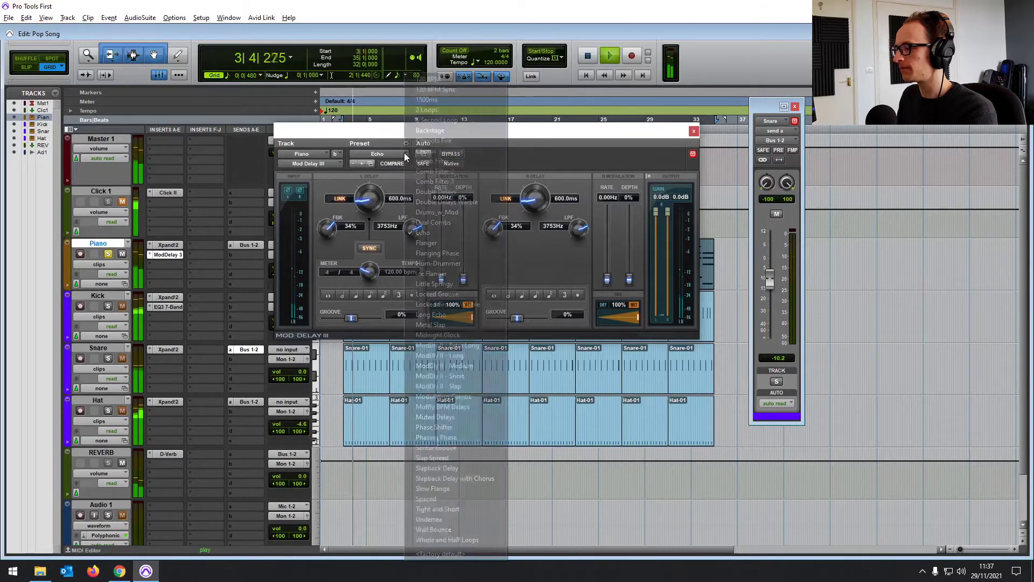
{"action": "left_click", "coordinate": [444, 324]}
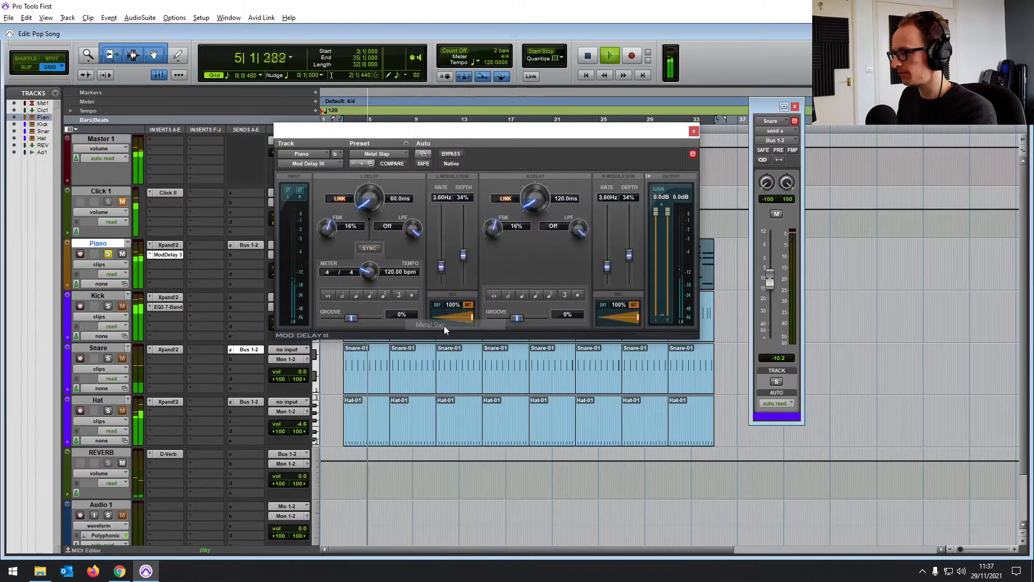
{"action": "left_click", "coordinate": [403, 153]}
{"action": "left_click", "coordinate": [434, 160]}
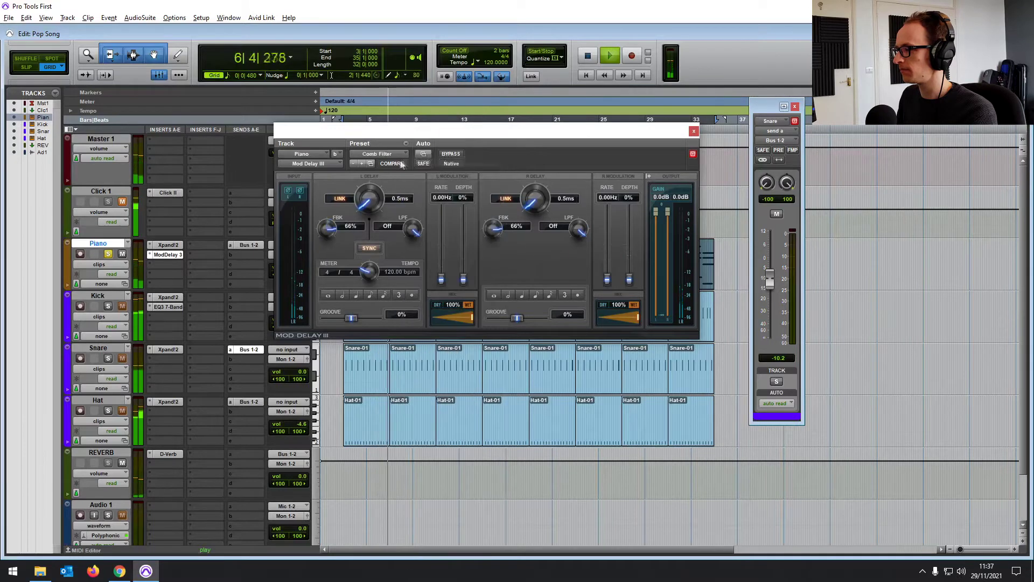
{"action": "left_click", "coordinate": [395, 153]}
{"action": "left_click", "coordinate": [428, 147]}
{"action": "left_click", "coordinate": [403, 153]}
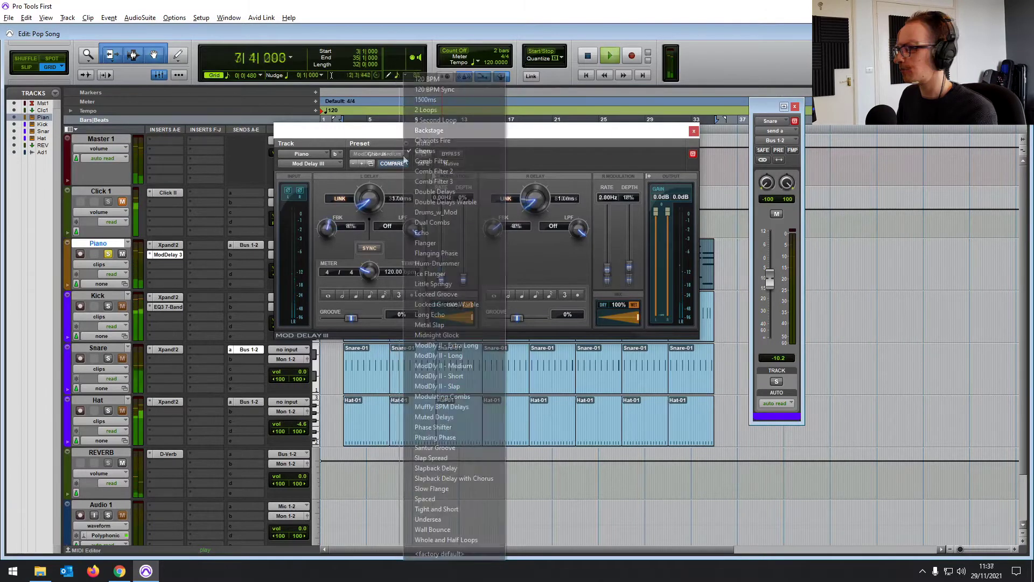
{"action": "left_click", "coordinate": [428, 180]}
Lower both delays' LPF knobs, the right one to 1989 Hz, while playing back
{"action": "left_click_drag", "start_coordinate": [413, 229], "coordinate": [410, 247]}
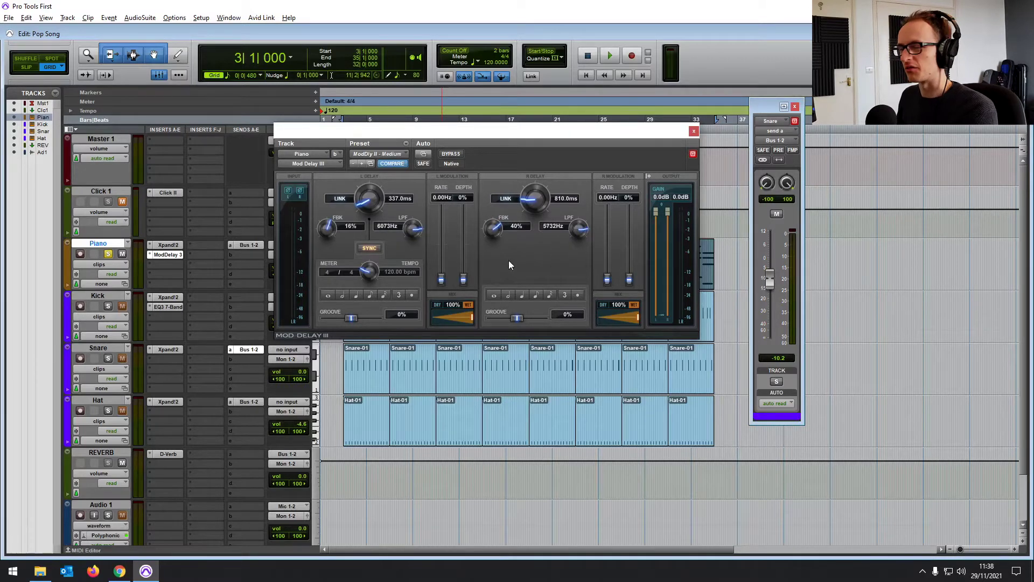
{"action": "key", "text": "space"}
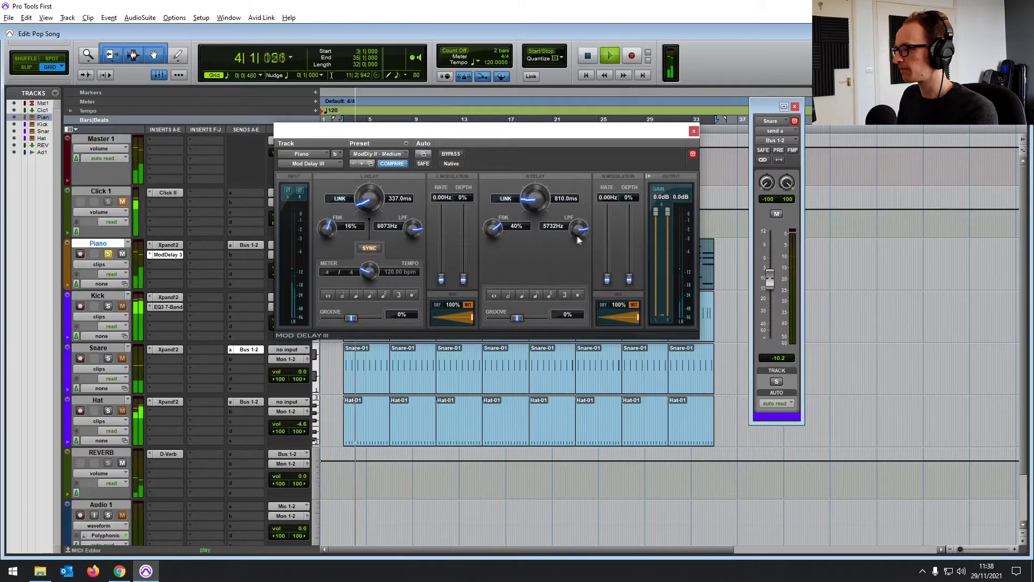
{"action": "left_click_drag", "start_coordinate": [577, 231], "coordinate": [573, 246]}
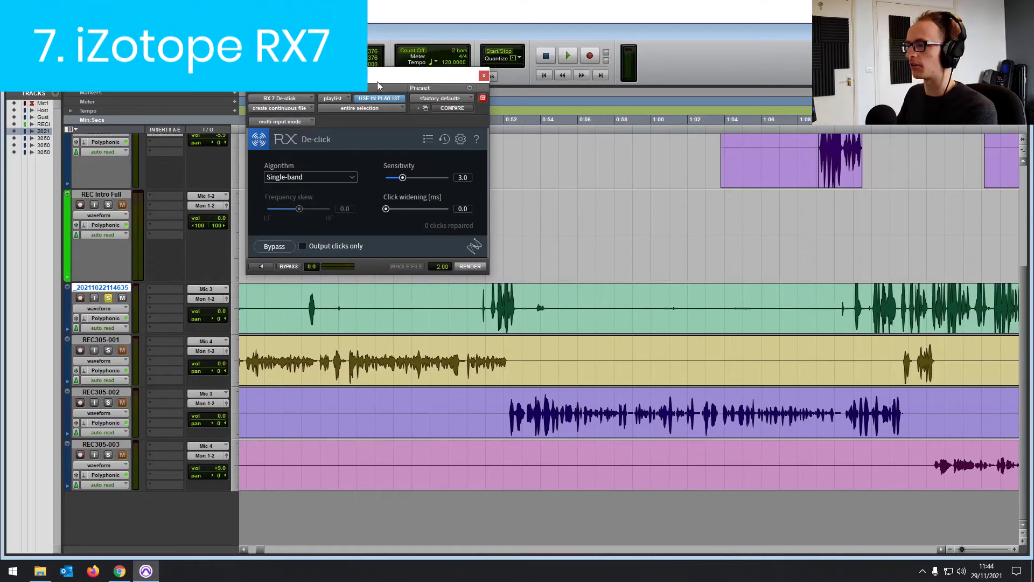
Position the De-click window and place the insertion point near 0:50.389 on the green track
{"action": "left_click_drag", "start_coordinate": [377, 82], "coordinate": [373, 96]}
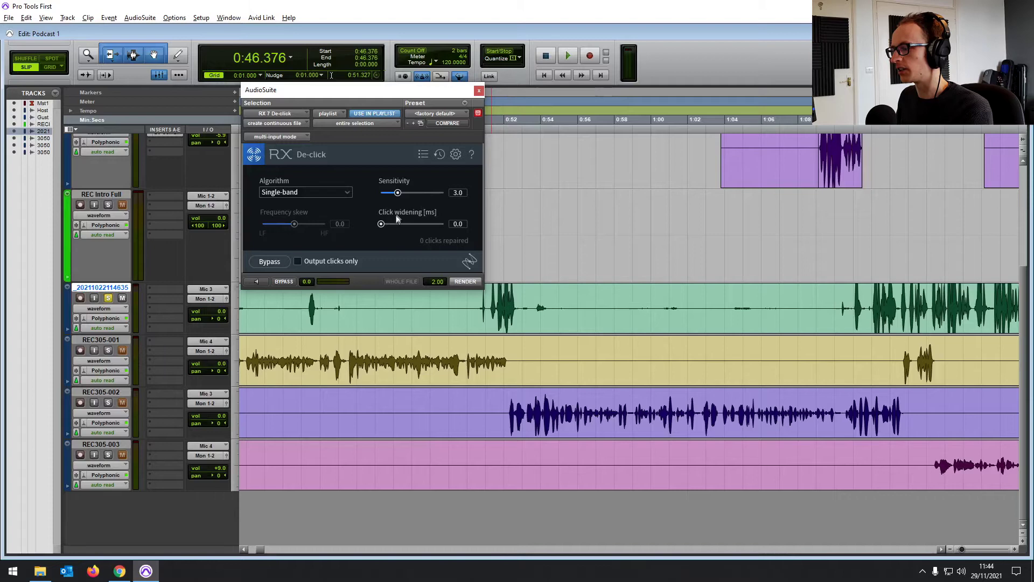
{"action": "mouse_move", "coordinate": [409, 90]}
{"action": "left_mouse_down"}
{"action": "mouse_move", "coordinate": [409, 70]}
{"action": "mouse_move", "coordinate": [411, 80]}
{"action": "left_mouse_up"}
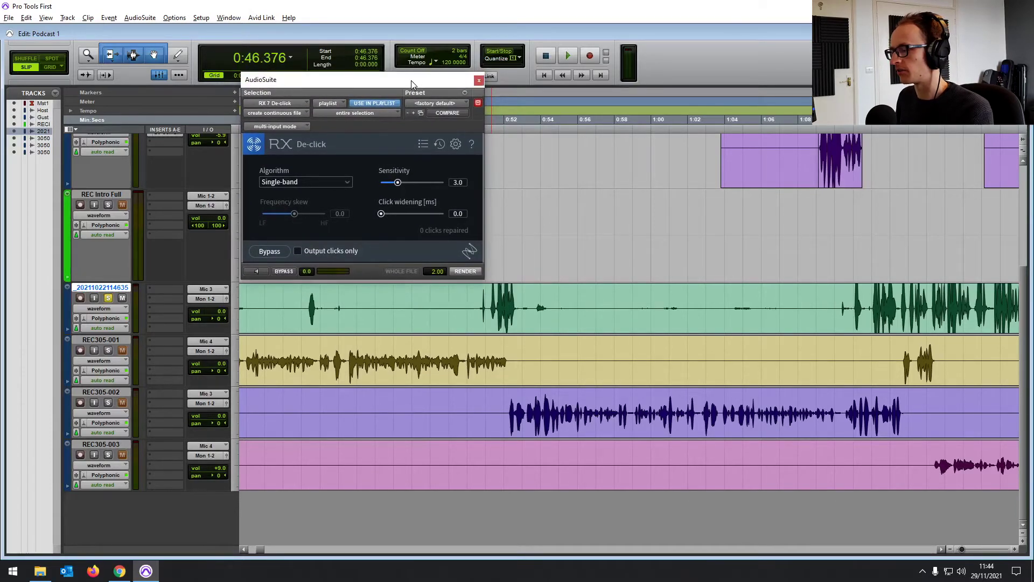
{"action": "left_click", "coordinate": [474, 298]}
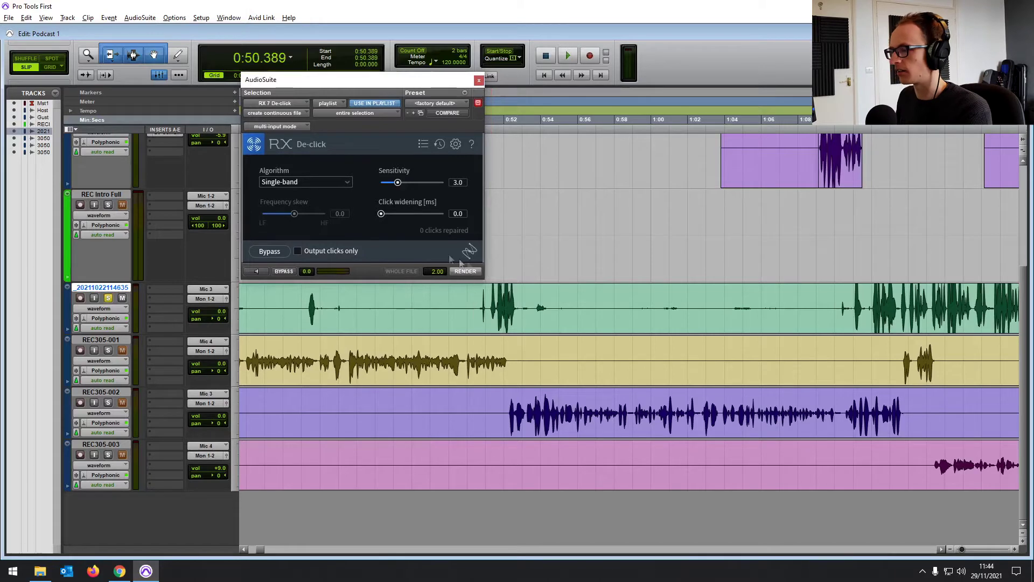
{"action": "left_click", "coordinate": [140, 18]}
{"action": "mouse_move", "coordinate": [182, 82]}
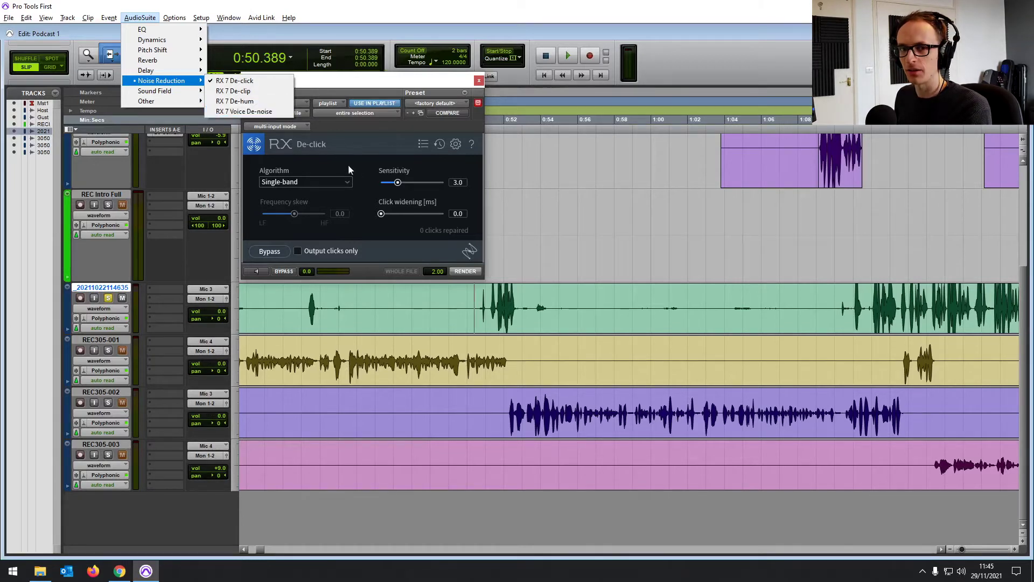
{"action": "left_click", "coordinate": [535, 297]}
{"action": "left_click", "coordinate": [475, 298]}
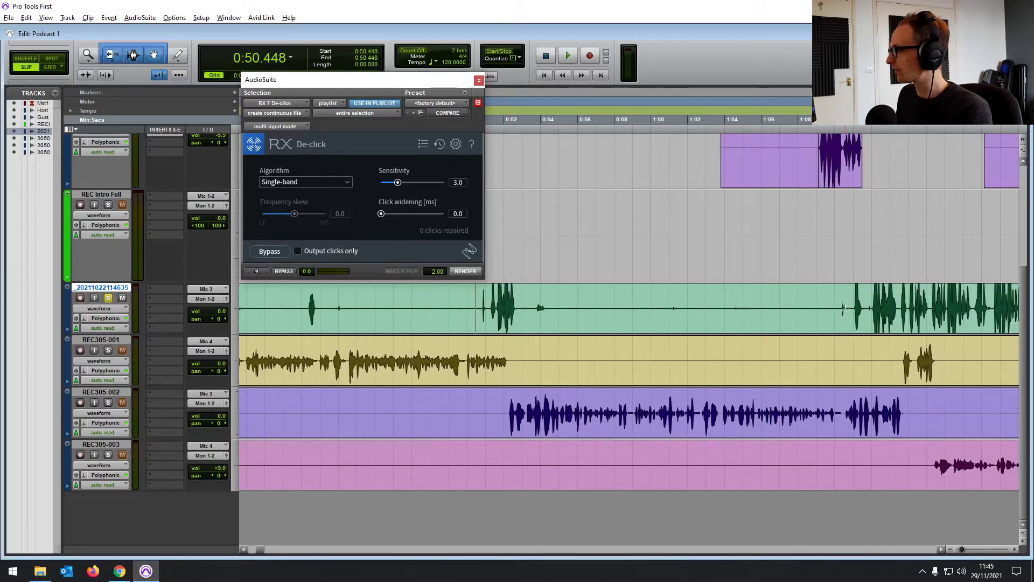
Select the clicky stretch from 0:50.389 to 0:52.879 on the green track
{"action": "left_click", "coordinate": [842, 296]}
{"action": "key", "text": "ctrl+]"}
{"action": "key", "text": "ctrl+]"}
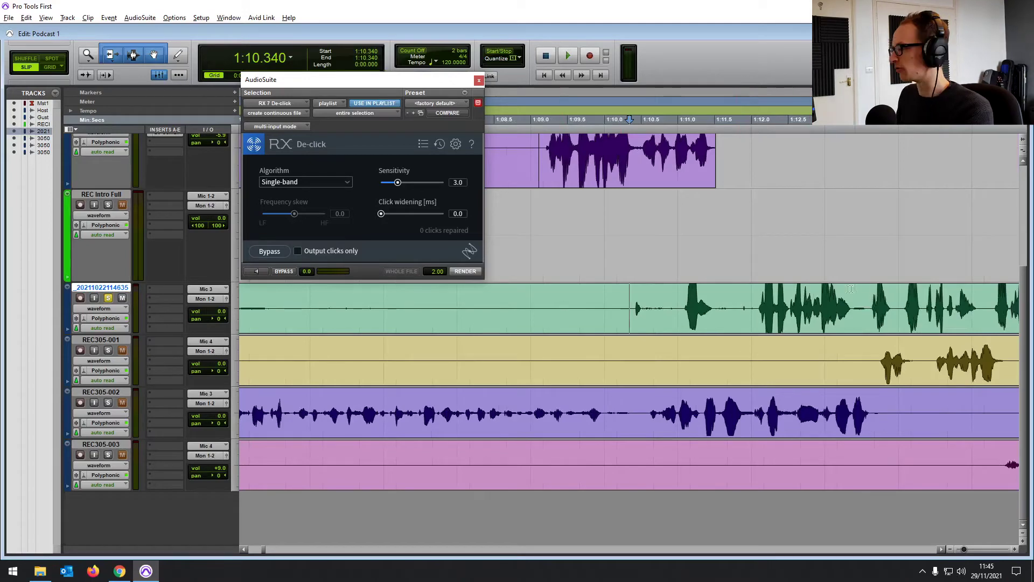
{"action": "key", "text": "ctrl+["}
{"action": "key", "text": "ctrl+["}
{"action": "scroll", "coordinate": [447, 299], "scroll_direction": "left", "scroll_amount": 3}
{"action": "left_click", "coordinate": [432, 296]}
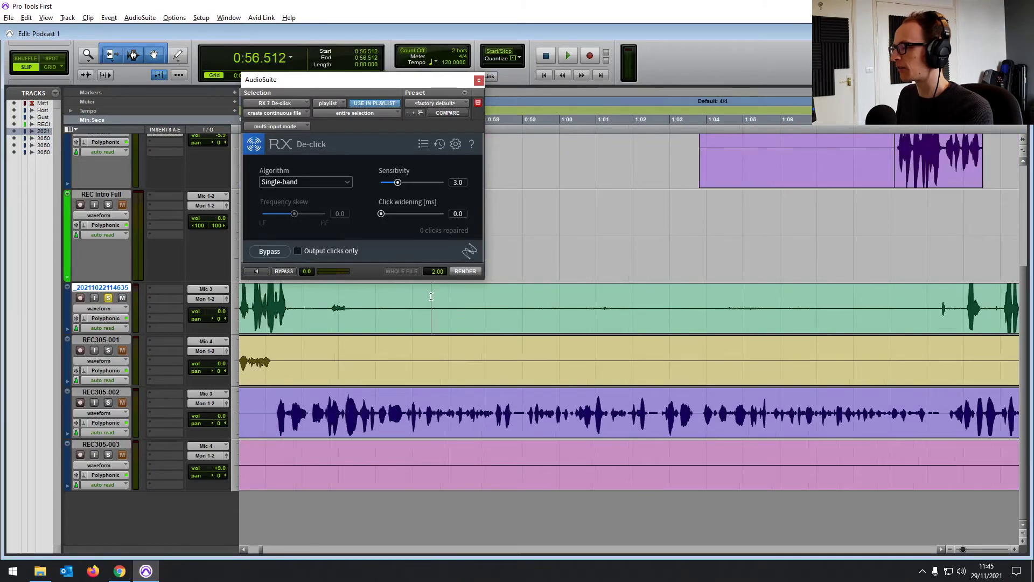
{"action": "left_click", "coordinate": [415, 295]}
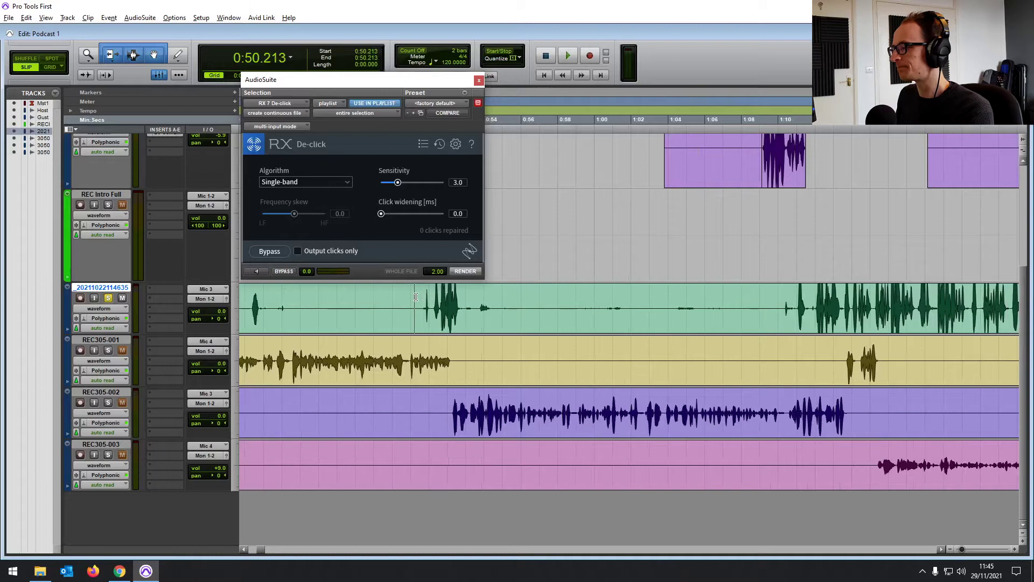
{"action": "left_click_drag", "start_coordinate": [420, 296], "coordinate": [464, 300]}
Audition the selection, render De-click to repair 27 clicks, and play back
{"action": "key", "text": "space"}
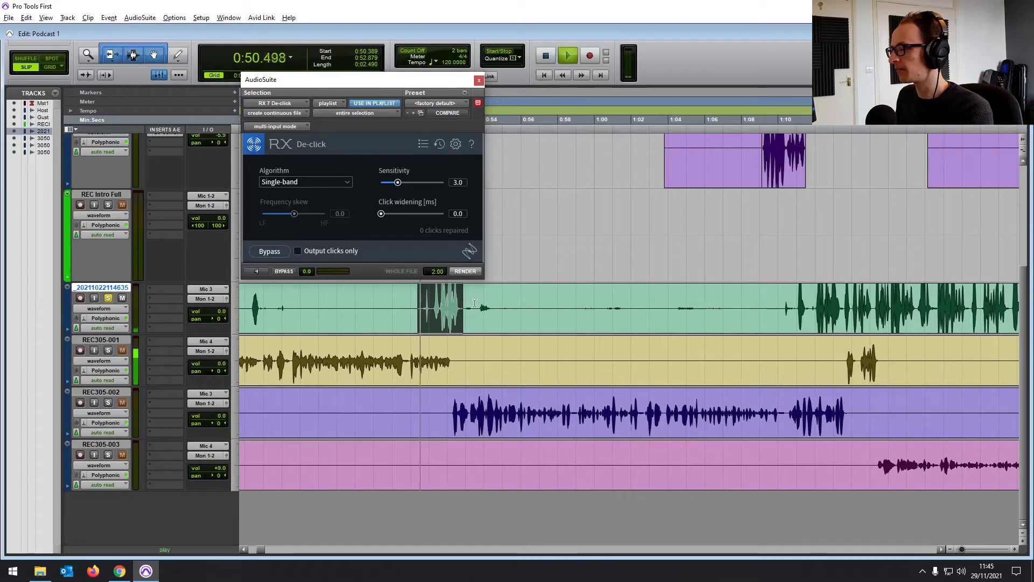
{"action": "key", "text": "space"}
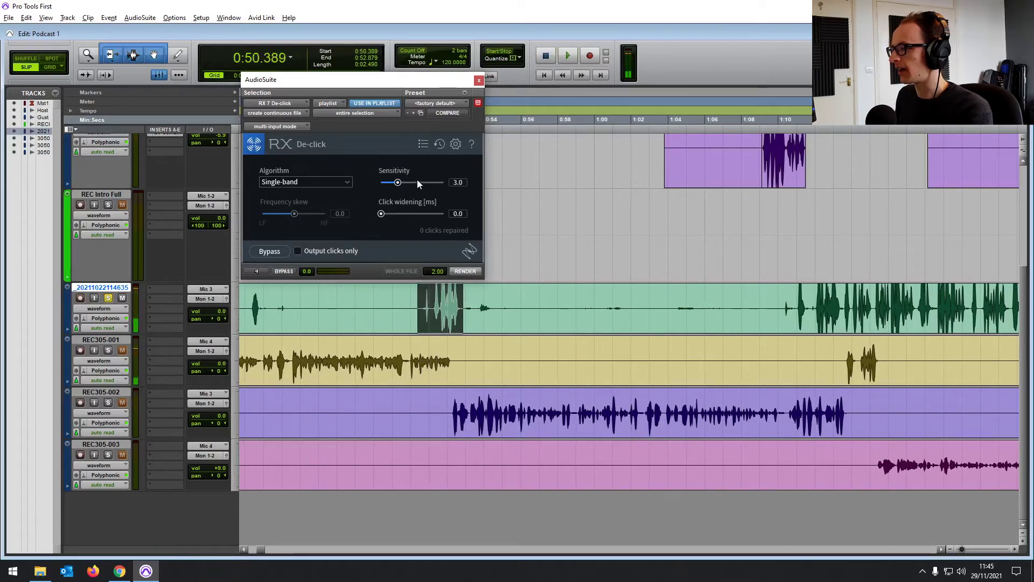
{"action": "left_click", "coordinate": [462, 271]}
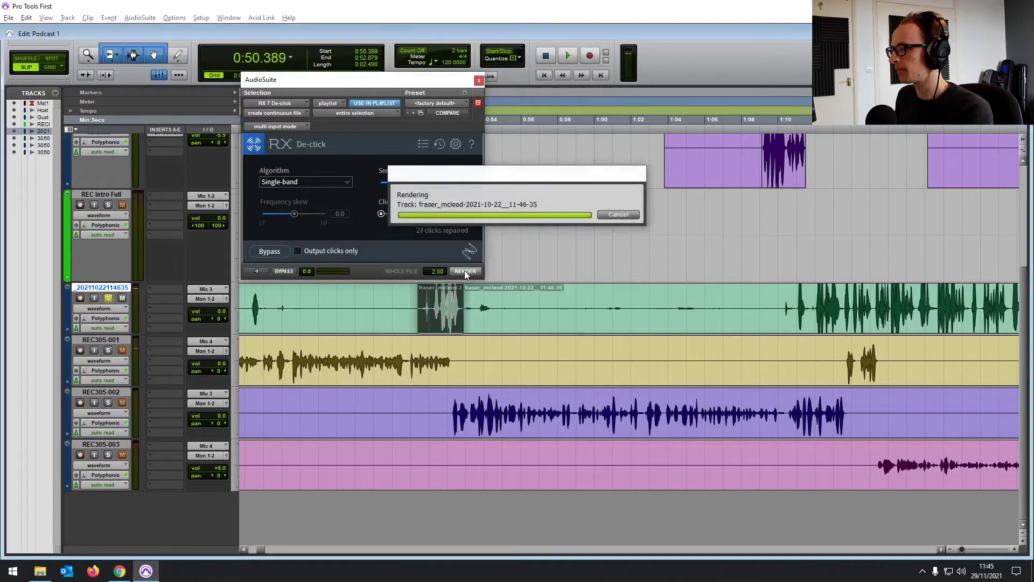
{"action": "key", "text": "Return"}
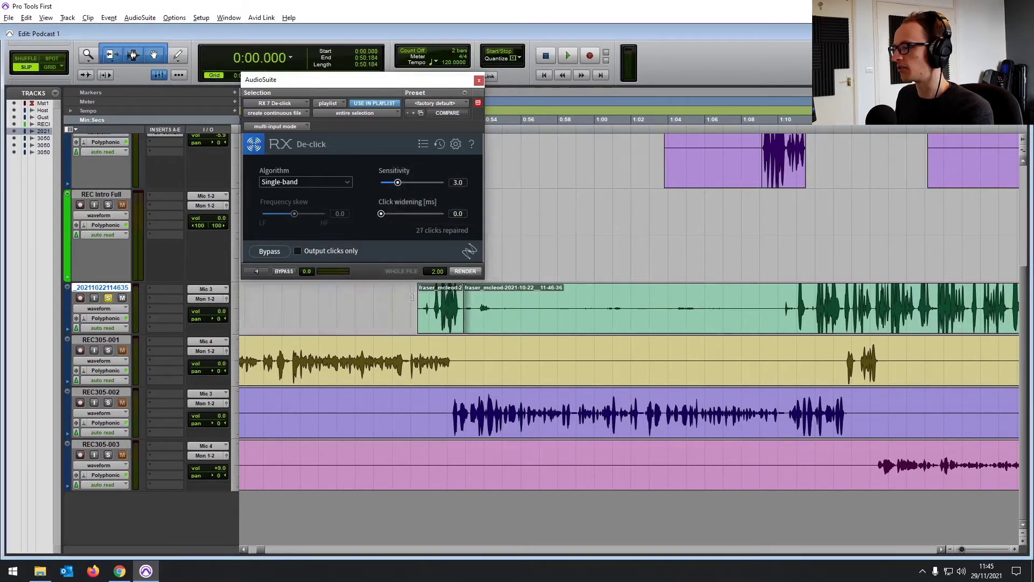
{"action": "left_click", "coordinate": [419, 300], "text": "shift"}
{"action": "left_click", "coordinate": [417, 344]}
{"action": "key", "text": "space"}
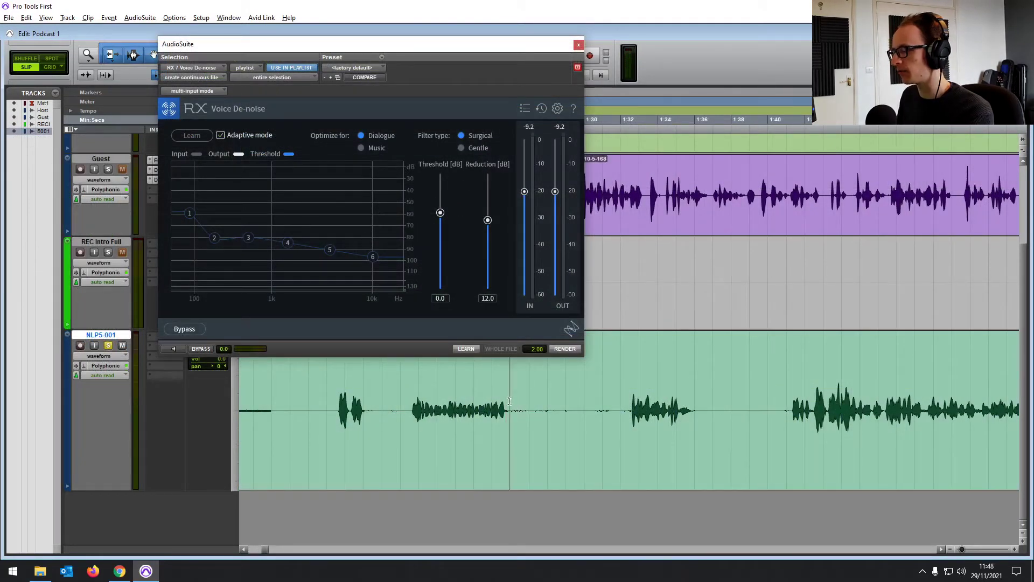
Select and preview a noisy stretch of NLP5-001, widening it to include earlier speech
{"action": "left_click_drag", "start_coordinate": [509, 402], "coordinate": [625, 402]}
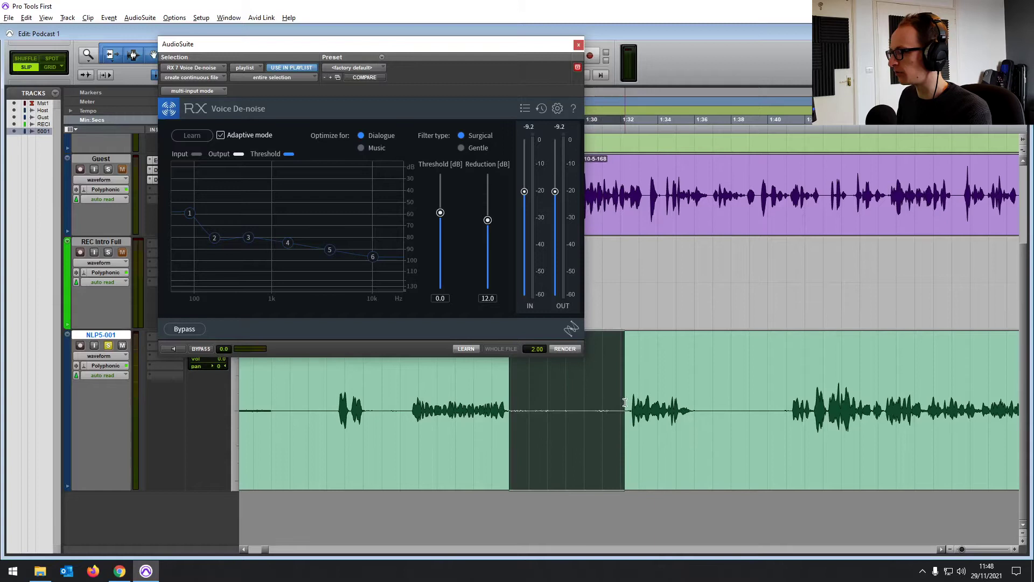
{"action": "left_click", "coordinate": [173, 348]}
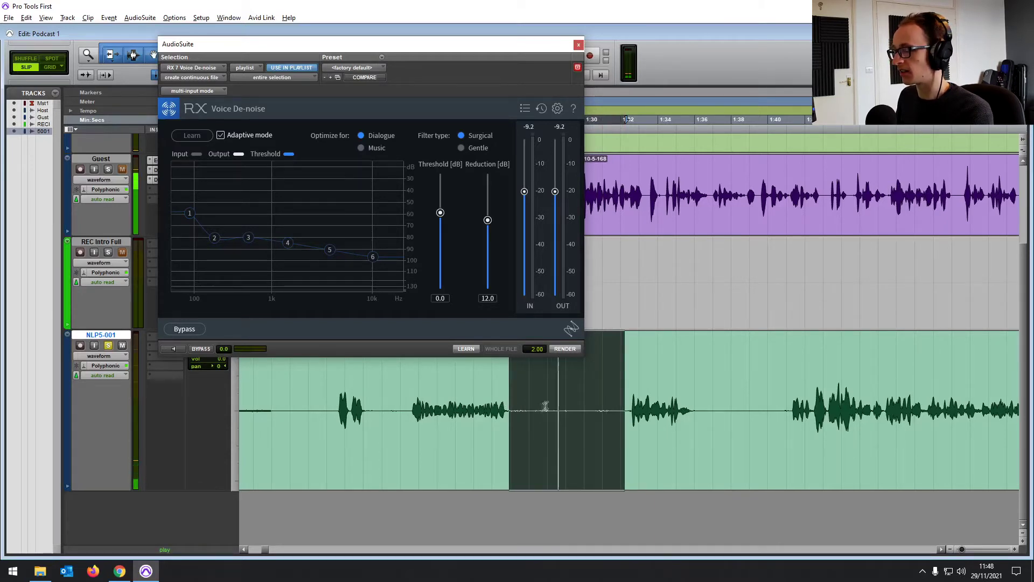
{"action": "key", "text": "space"}
{"action": "left_click_drag", "start_coordinate": [624, 400], "coordinate": [412, 400]}
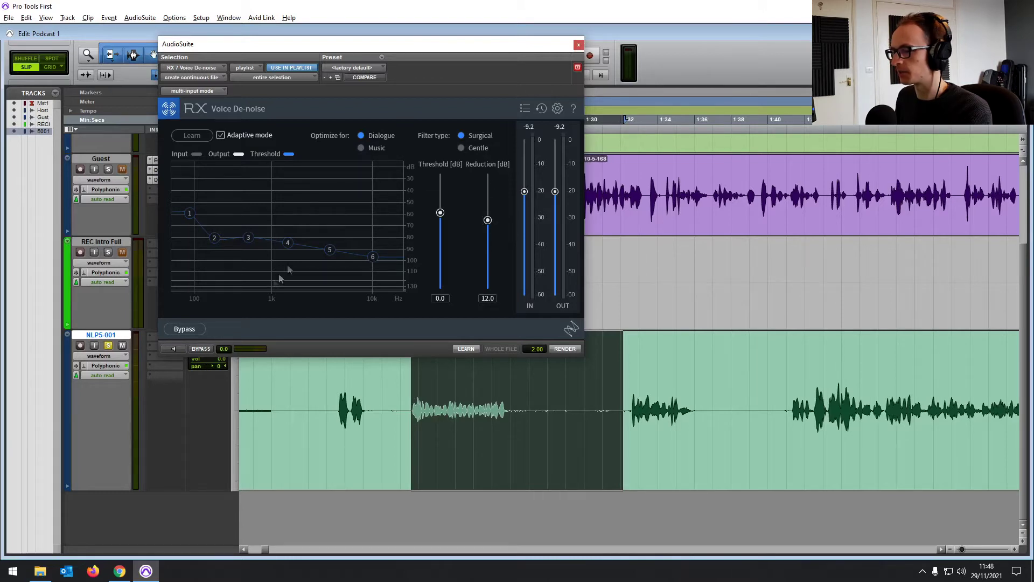
Render Voice De-noise onto the selection and play back the cleaned dialogue
{"action": "left_click", "coordinate": [577, 348]}
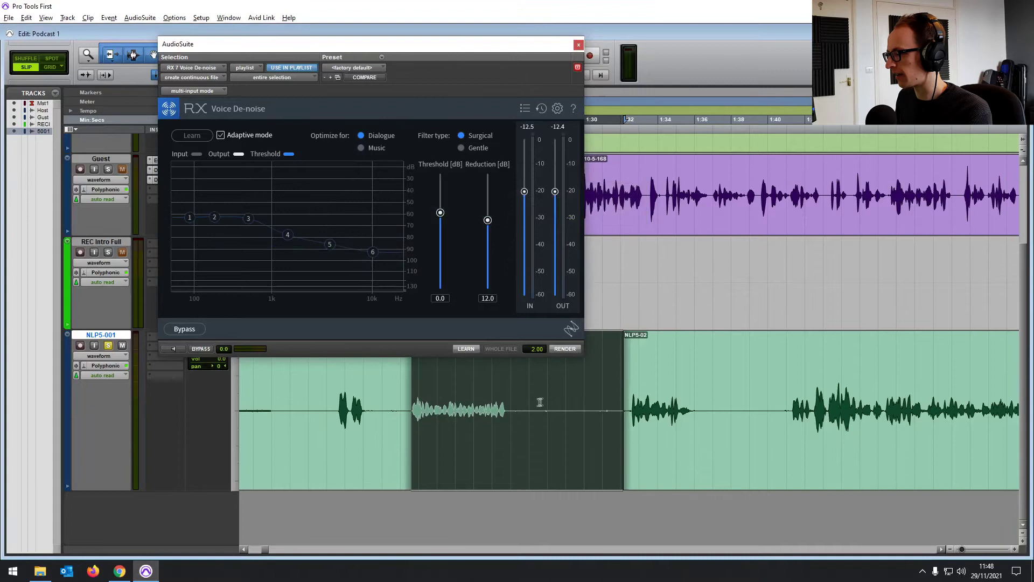
{"action": "left_click", "coordinate": [509, 400]}
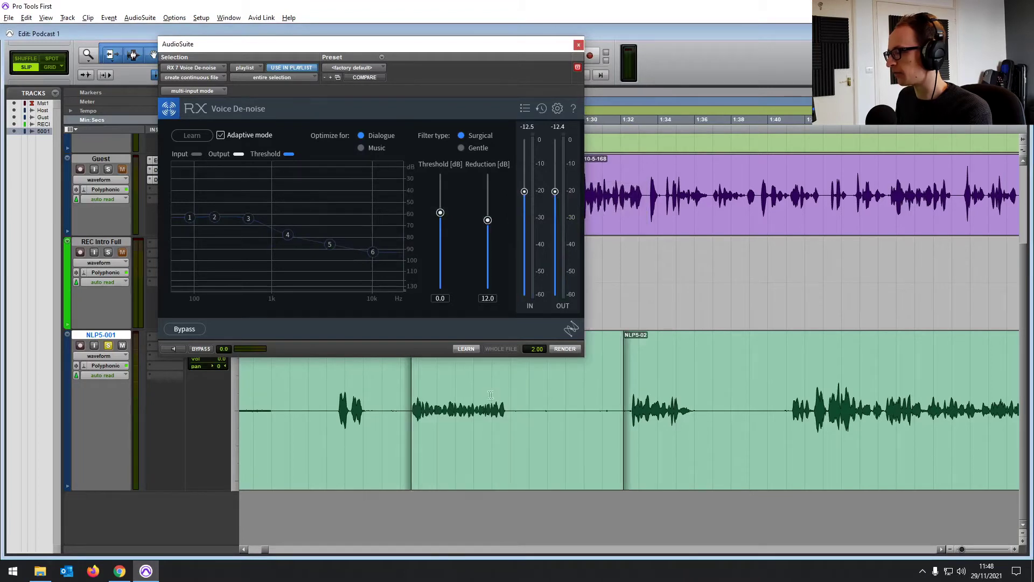
{"action": "left_click", "coordinate": [489, 394]}
{"action": "key", "text": "space"}
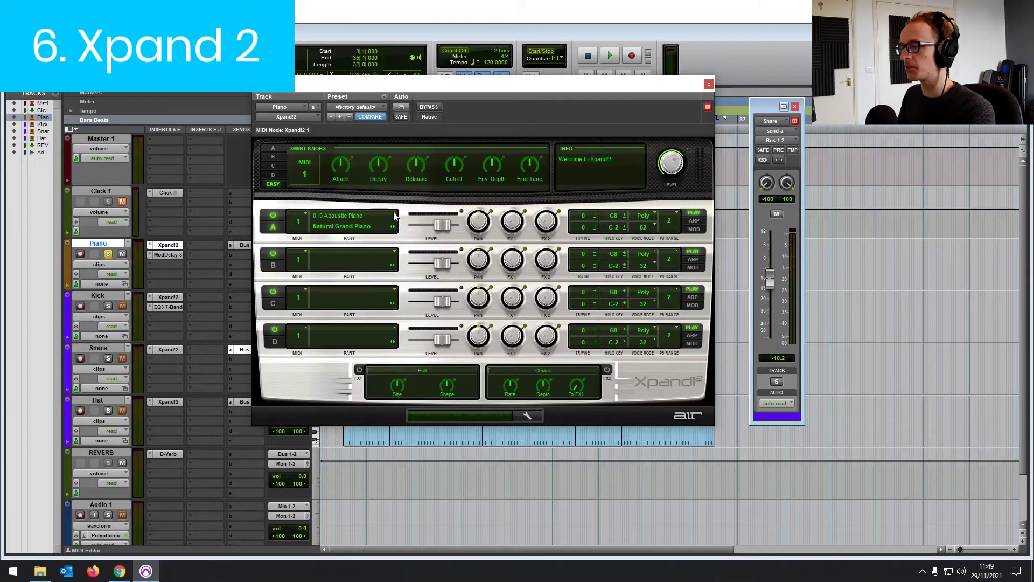
Browse Part A's patch categories without changing from Natural Grand Piano
{"action": "left_click", "coordinate": [395, 216]}
{"action": "mouse_move", "coordinate": [365, 253]}
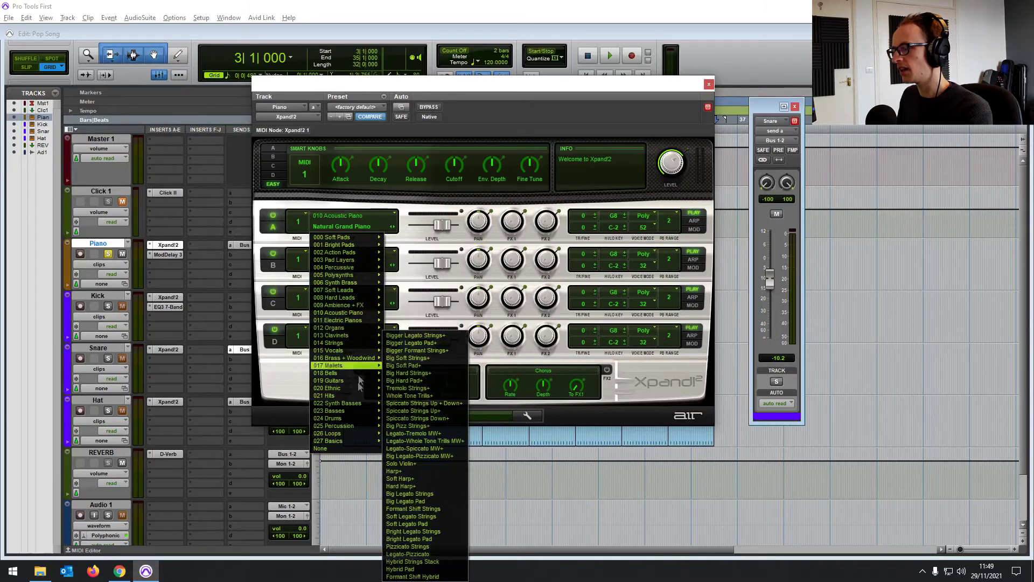
{"action": "mouse_move", "coordinate": [347, 430]}
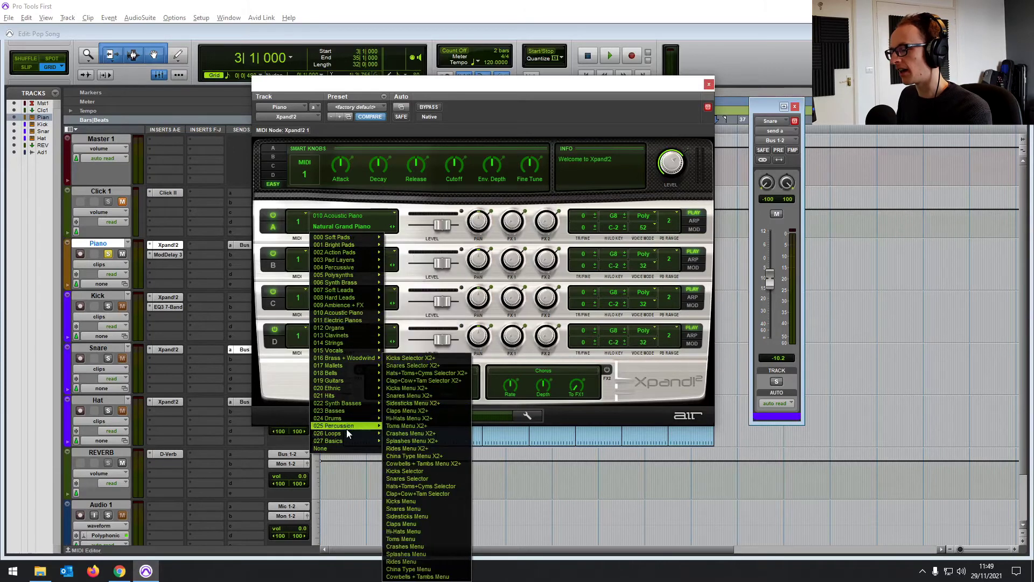
{"action": "left_click", "coordinate": [407, 202]}
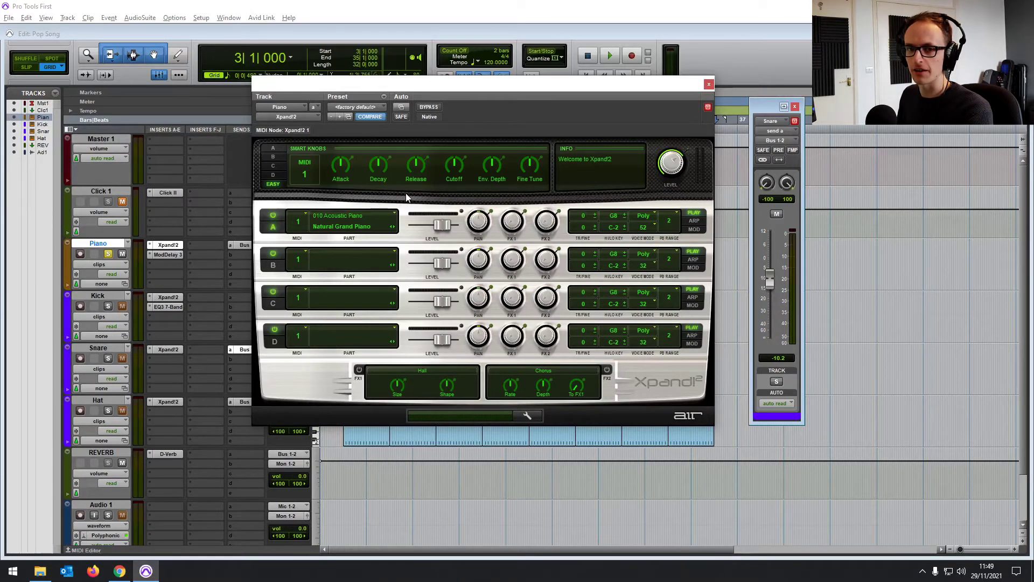
{"action": "left_click", "coordinate": [391, 217]}
{"action": "mouse_move", "coordinate": [359, 245]}
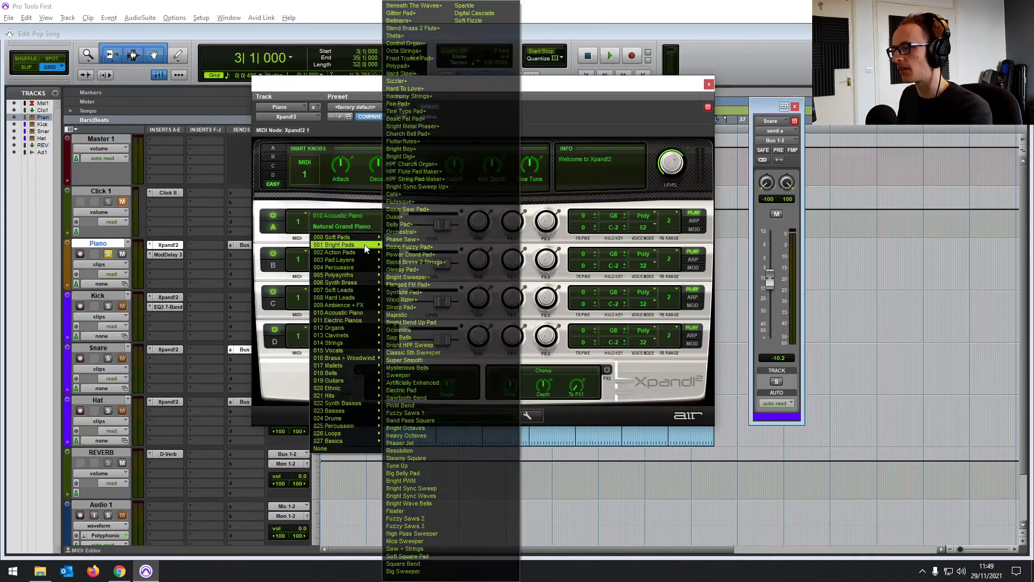
{"action": "mouse_move", "coordinate": [368, 322]}
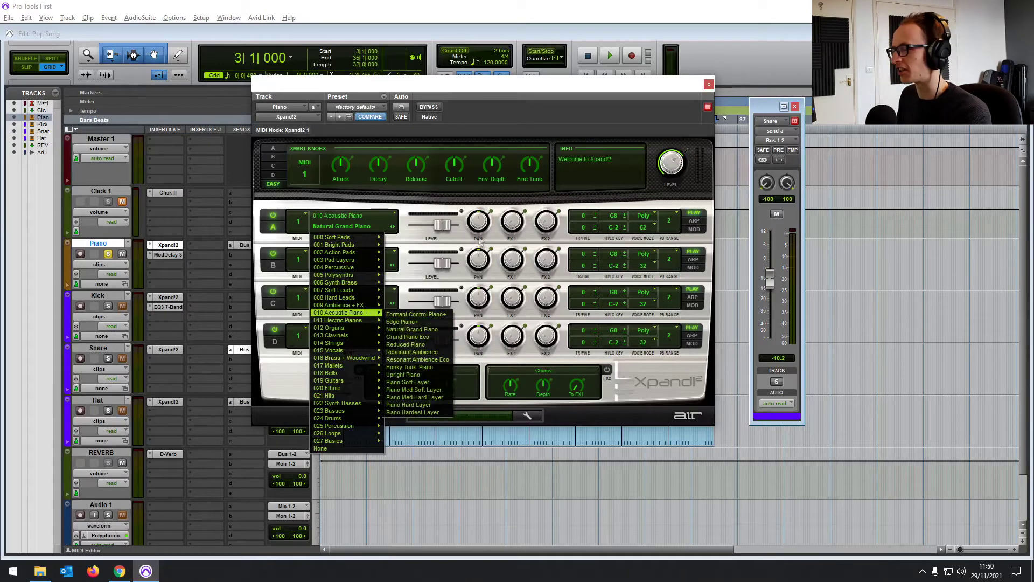
{"action": "left_click", "coordinate": [486, 82]}
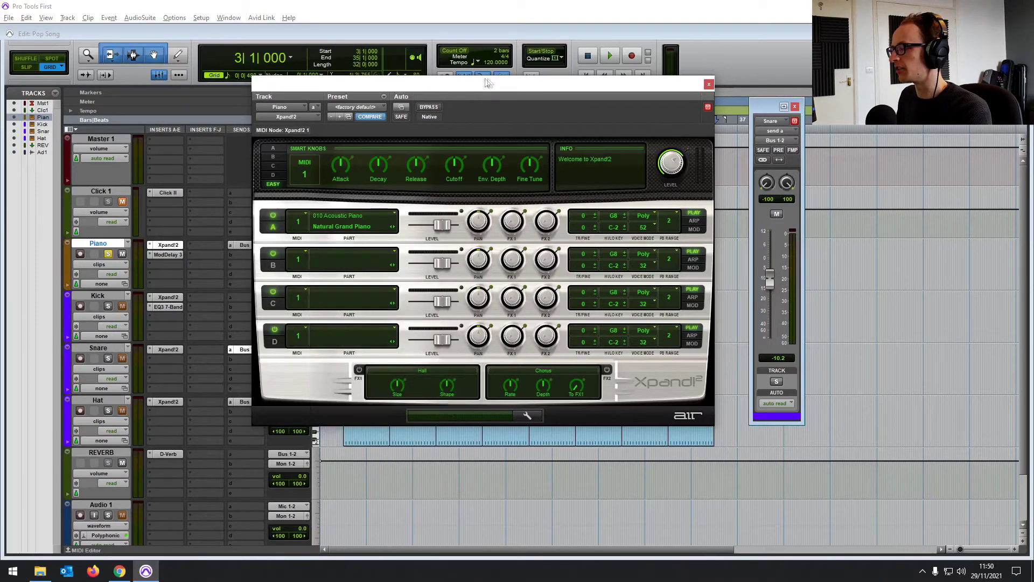
Move the Xpand!2 window aside, then close it
{"action": "left_click_drag", "start_coordinate": [546, 82], "coordinate": [601, 82]}
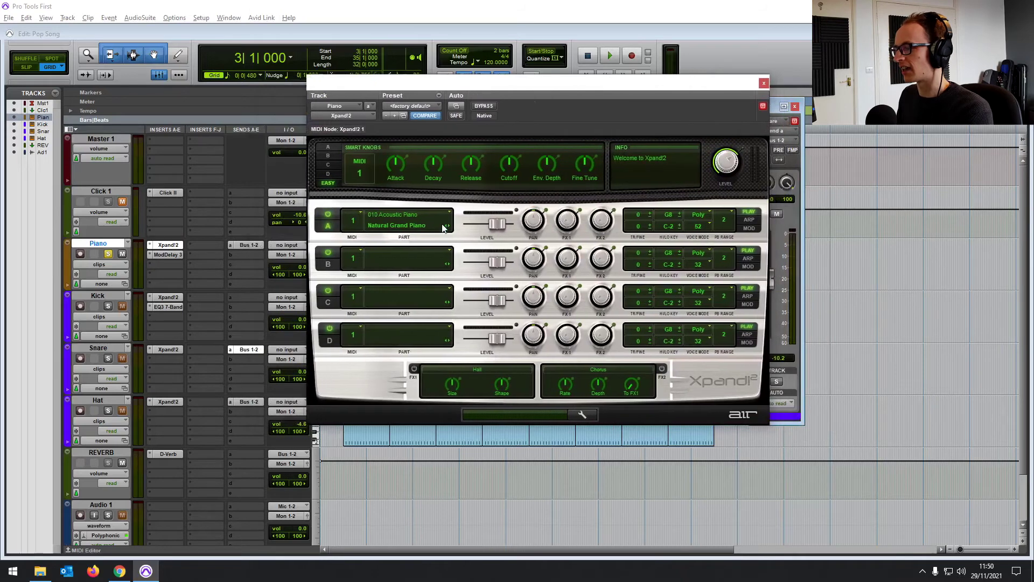
{"action": "left_click", "coordinate": [449, 217]}
{"action": "mouse_move", "coordinate": [416, 246]}
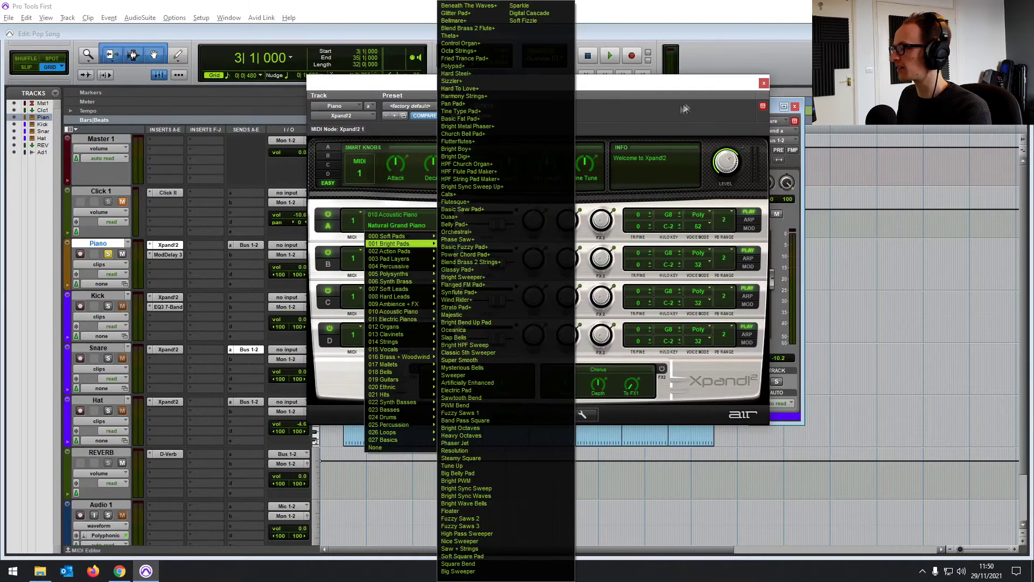
{"action": "left_click", "coordinate": [168, 244]}
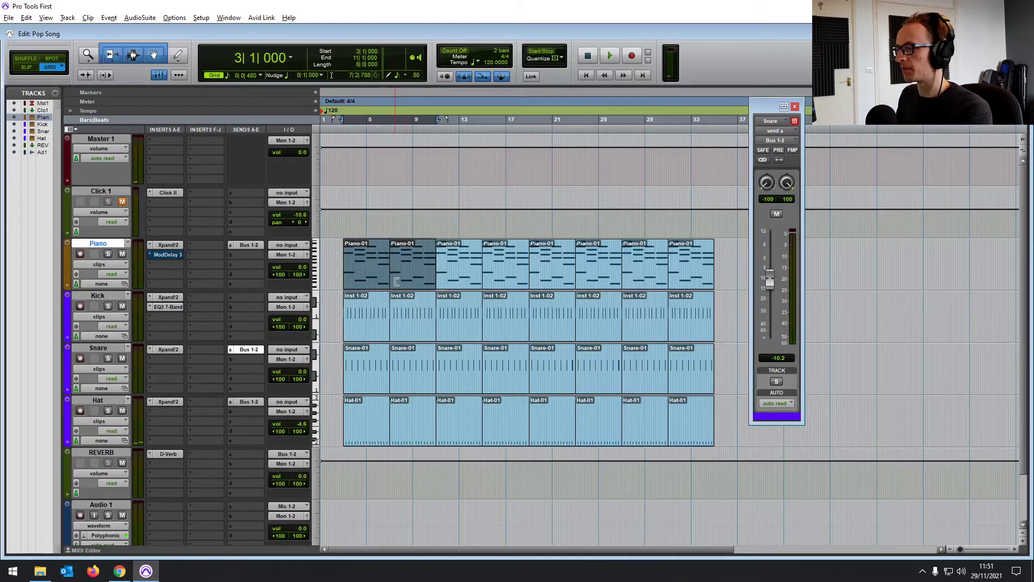
{"action": "key", "text": "space"}
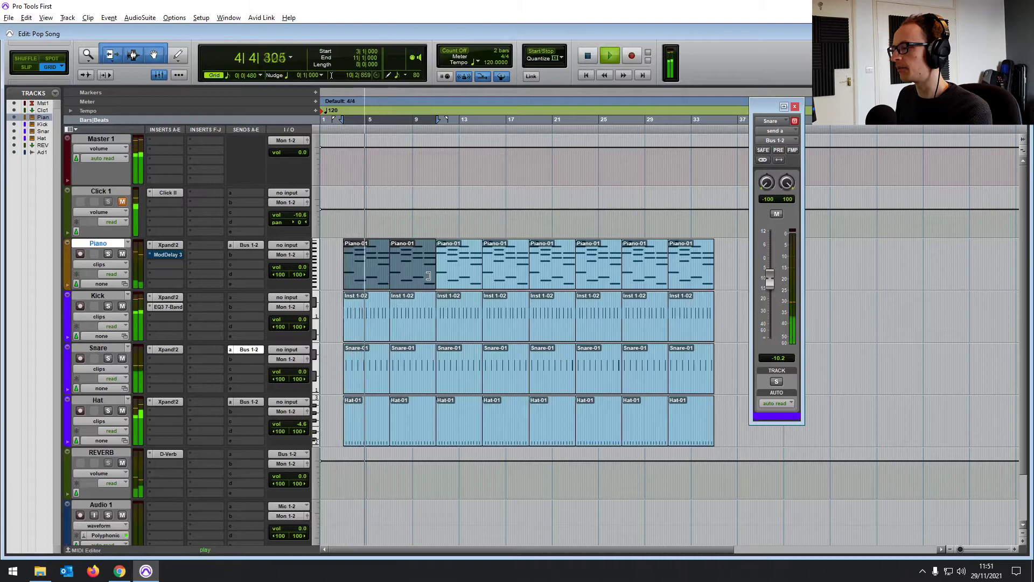
{"action": "key", "text": "space"}
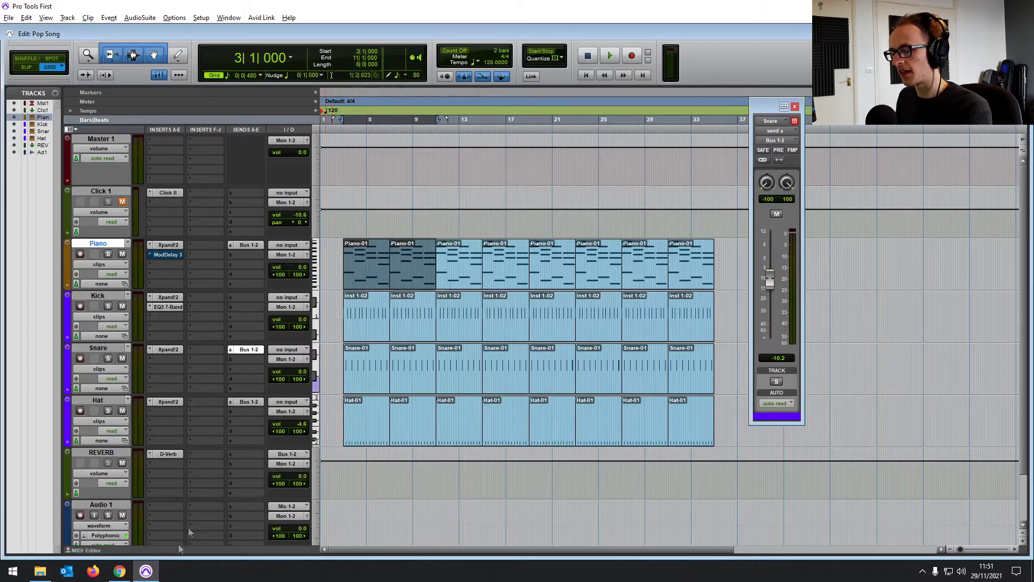
Open the REVERB track's D-Verb and solo the Piano track
{"action": "left_click", "coordinate": [175, 456]}
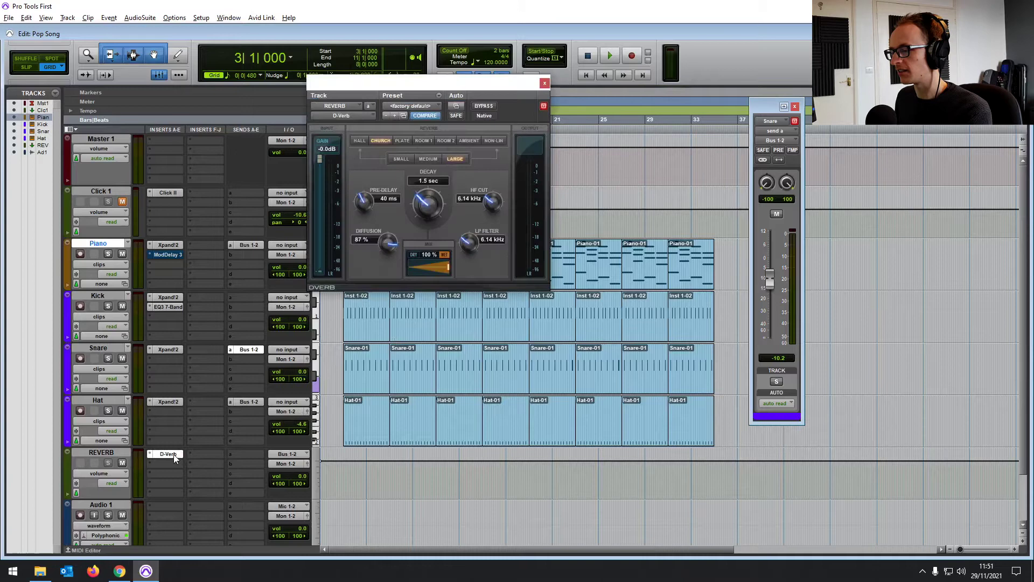
{"action": "left_click_drag", "start_coordinate": [445, 85], "coordinate": [529, 163]}
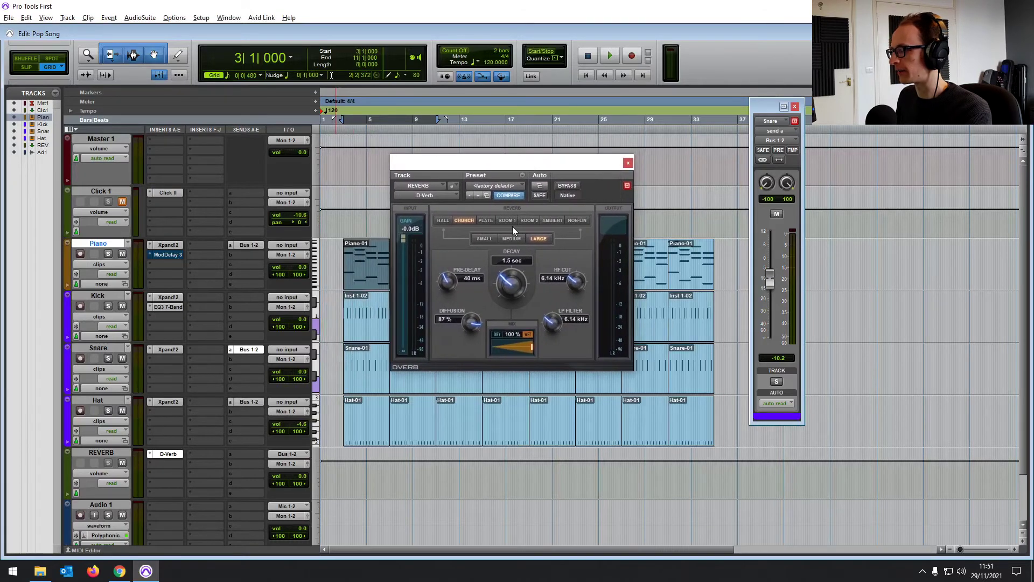
{"action": "left_click", "coordinate": [109, 254]}
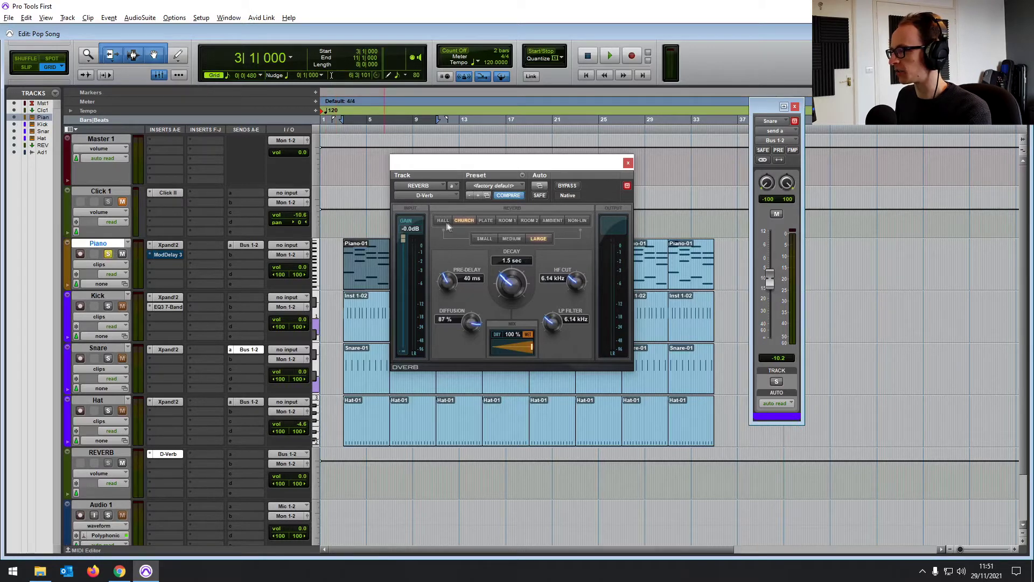
Switch D-Verb to a PLATE algorithm with MEDIUM size while auditioning
{"action": "key", "text": "space"}
{"action": "left_click", "coordinate": [484, 220]}
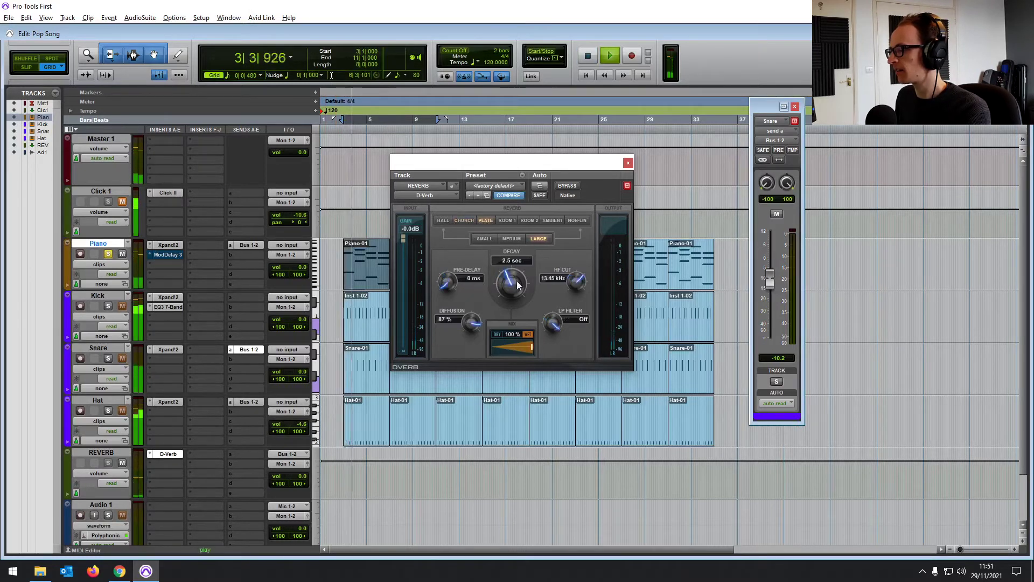
{"action": "left_click", "coordinate": [511, 239]}
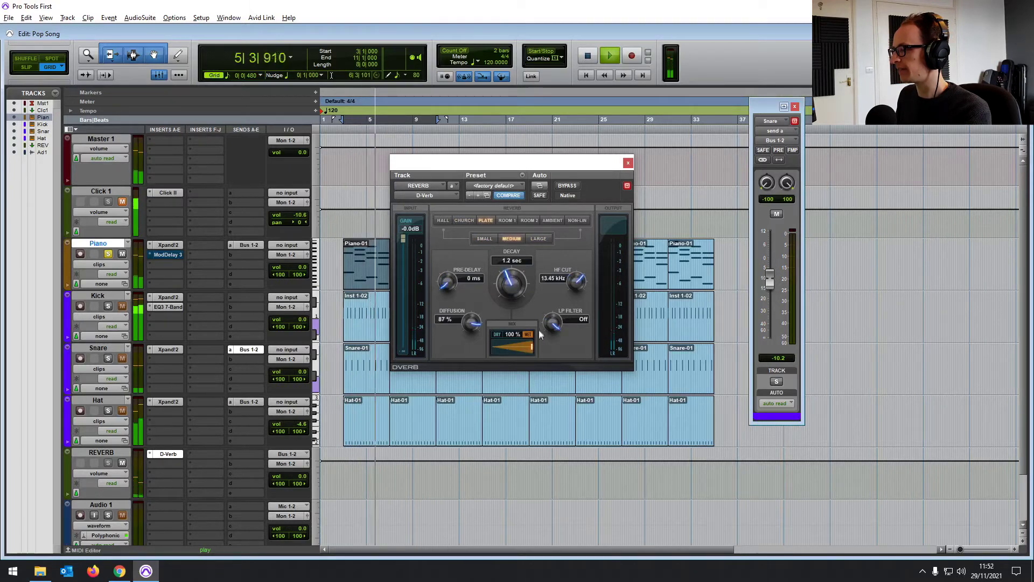
{"action": "key", "text": "space"}
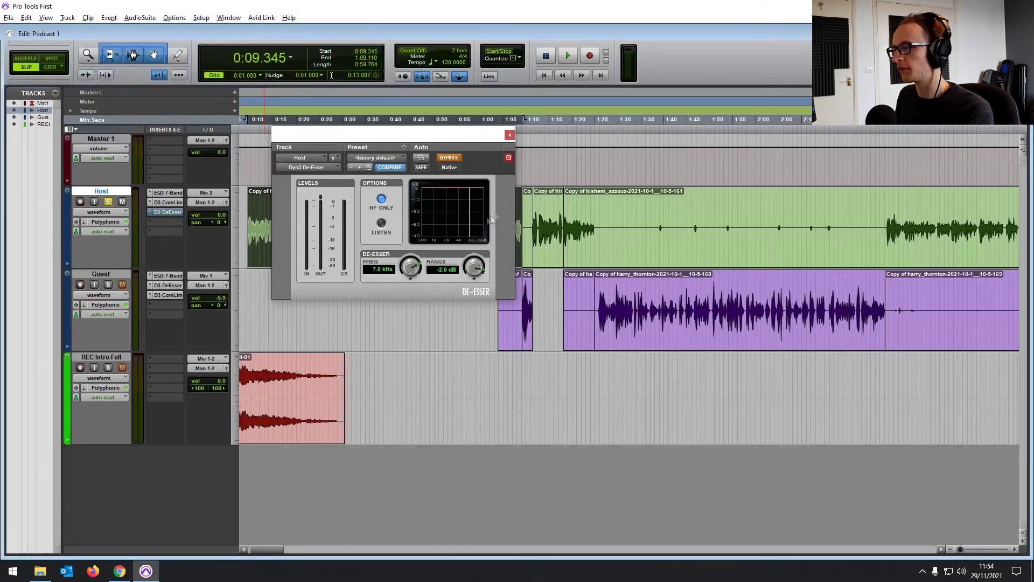
Reposition the De-Esser window and take it out of bypass during playback
{"action": "left_click_drag", "start_coordinate": [445, 141], "coordinate": [482, 179]}
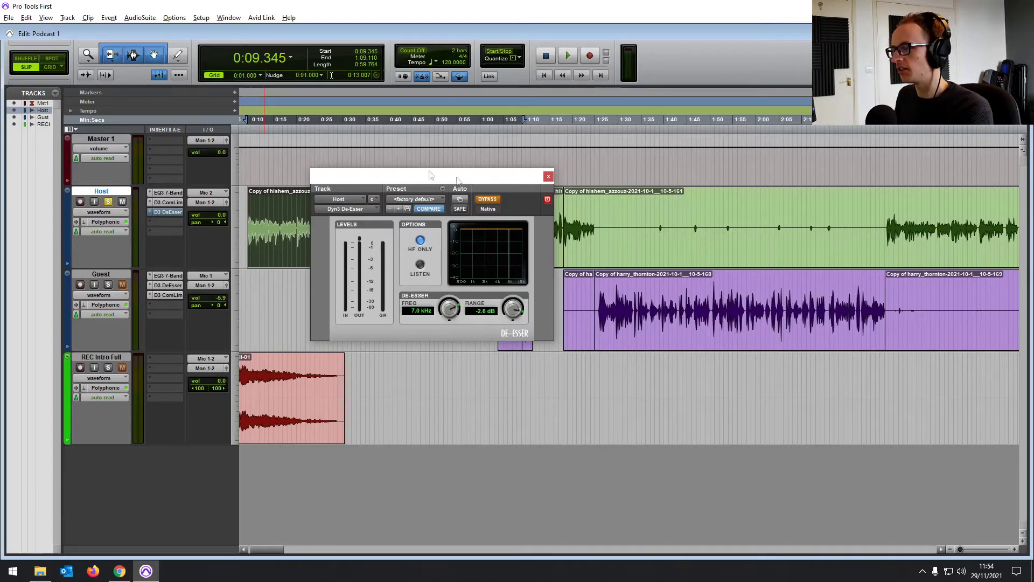
{"action": "left_click_drag", "start_coordinate": [499, 180], "coordinate": [573, 156]}
{"action": "key", "text": "space"}
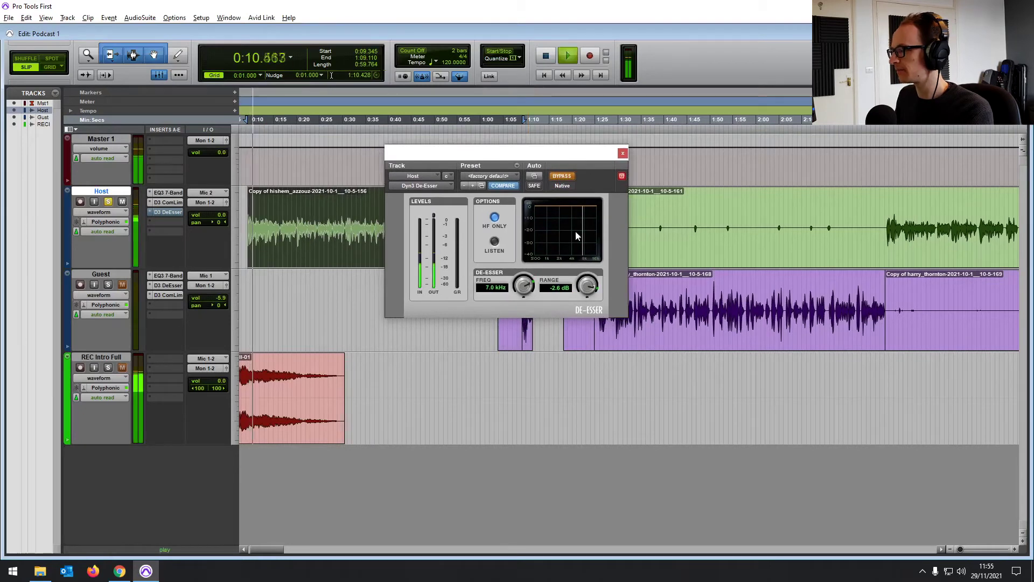
{"action": "left_click", "coordinate": [560, 176]}
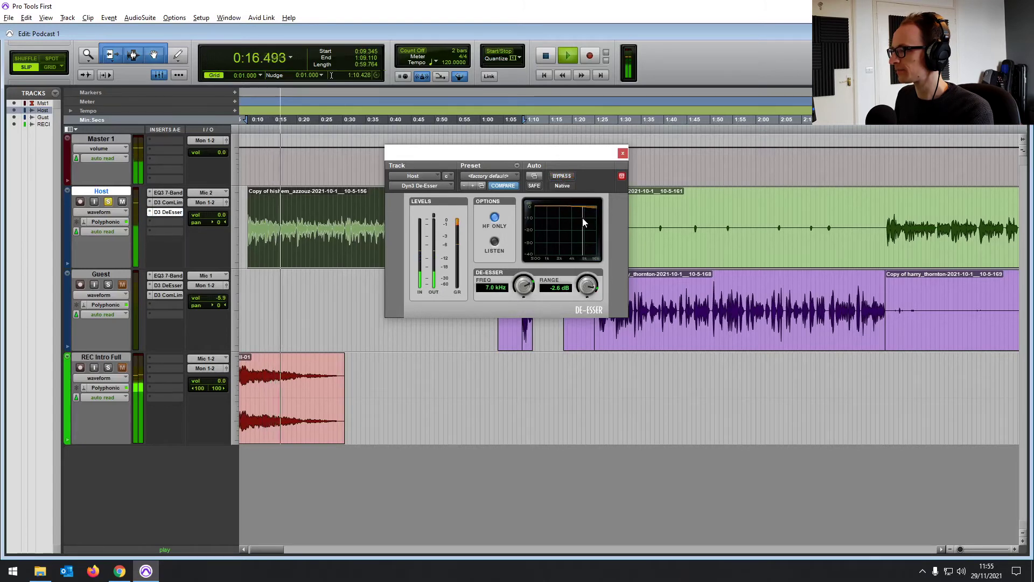
{"action": "key", "text": "space"}
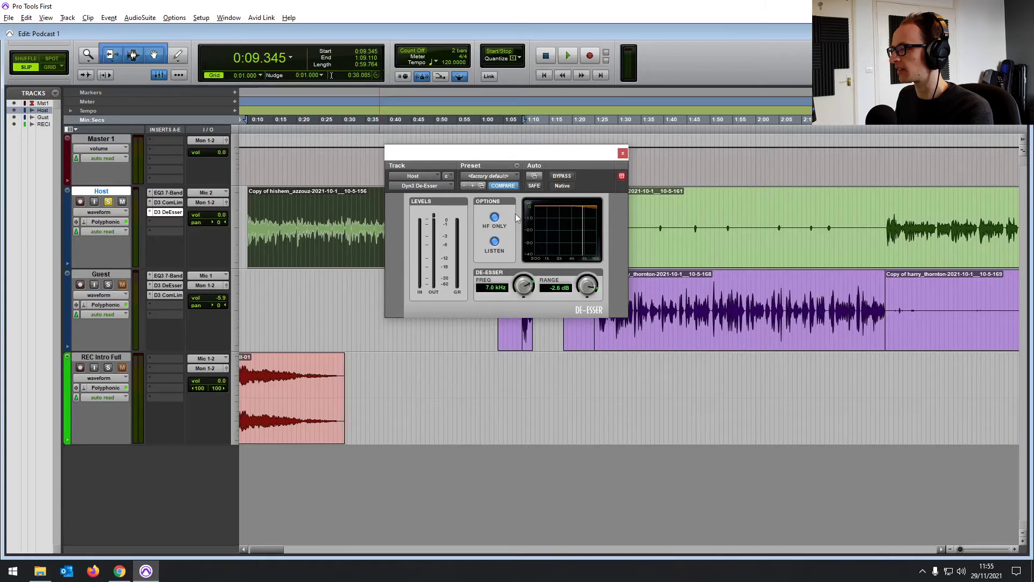
Audition again, turning off LISTEN before stopping playback
{"action": "key", "text": "space"}
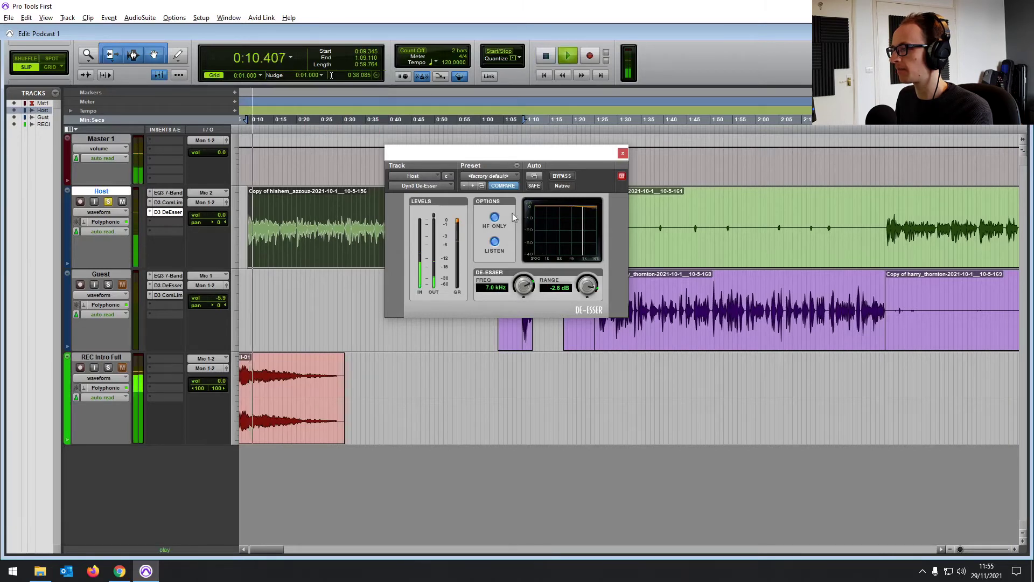
{"action": "left_click", "coordinate": [495, 242]}
{"action": "key", "text": "space"}
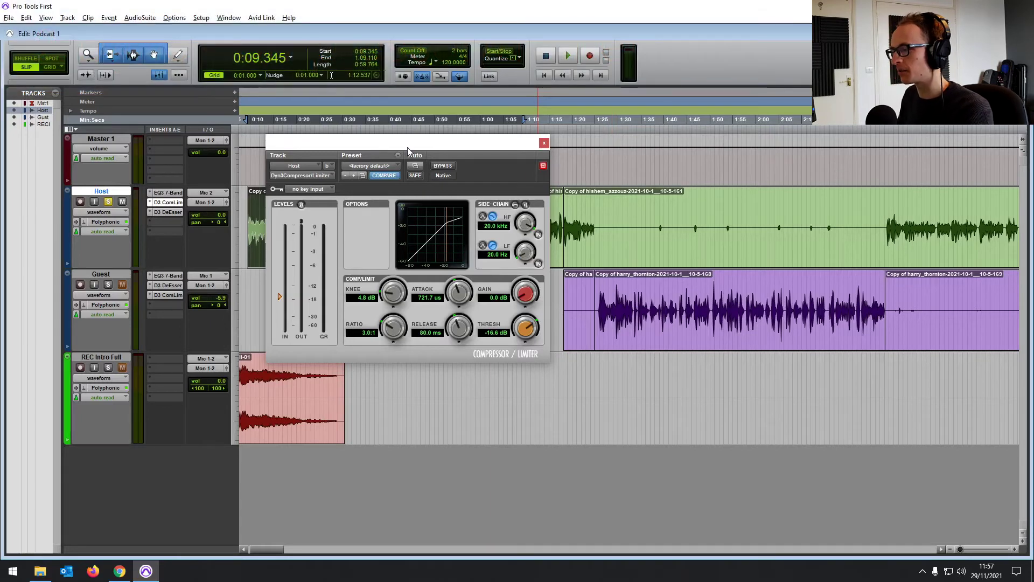
Reposition the Compressor/Limiter window and shorten the attack while playing back
{"action": "mouse_move", "coordinate": [407, 147]}
{"action": "left_mouse_down"}
{"action": "mouse_move", "coordinate": [392, 160]}
{"action": "mouse_move", "coordinate": [415, 160]}
{"action": "left_mouse_up"}
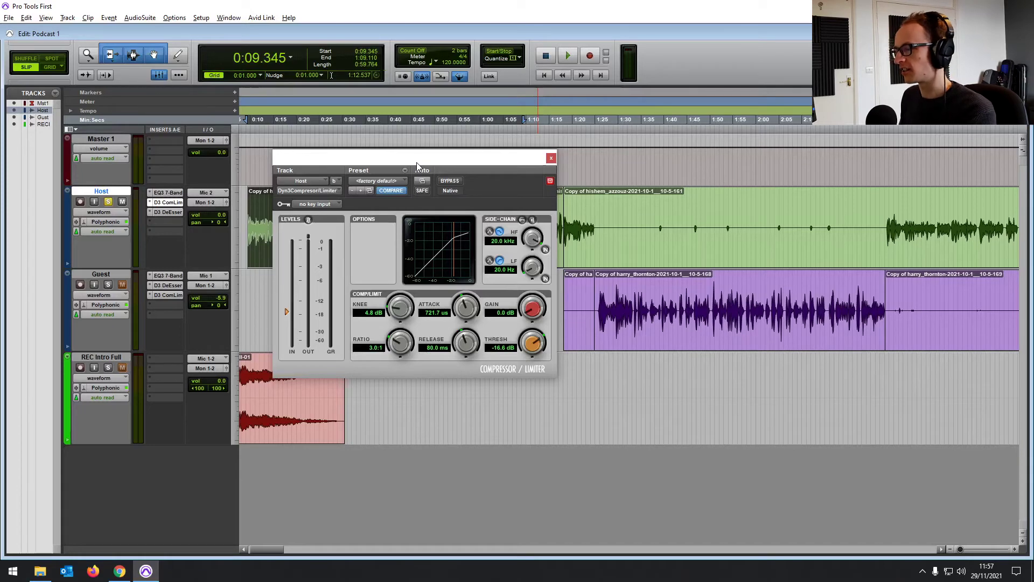
{"action": "left_click_drag", "start_coordinate": [416, 162], "coordinate": [394, 167]}
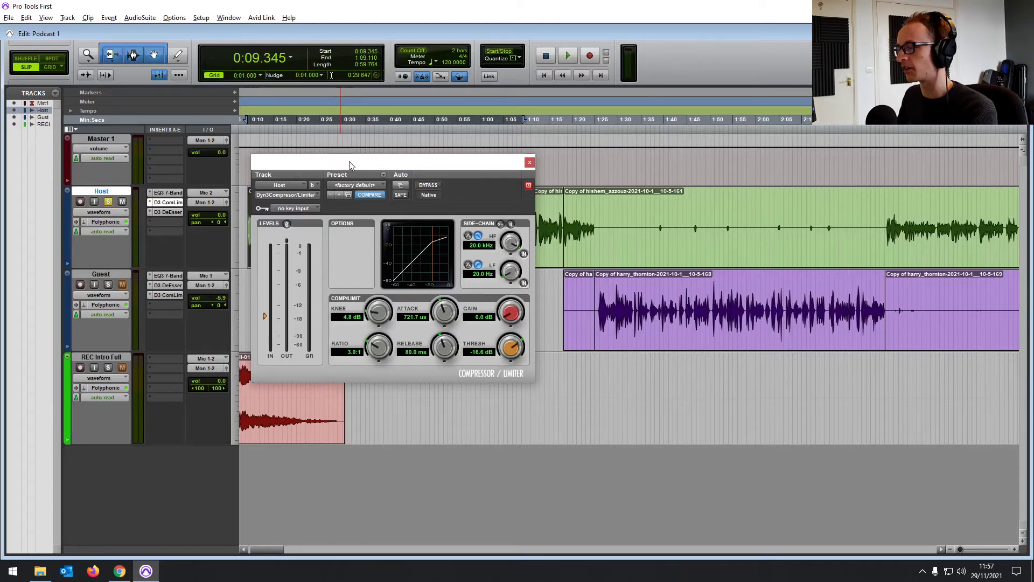
{"action": "left_click_drag", "start_coordinate": [349, 164], "coordinate": [387, 188]}
{"action": "key", "text": "space"}
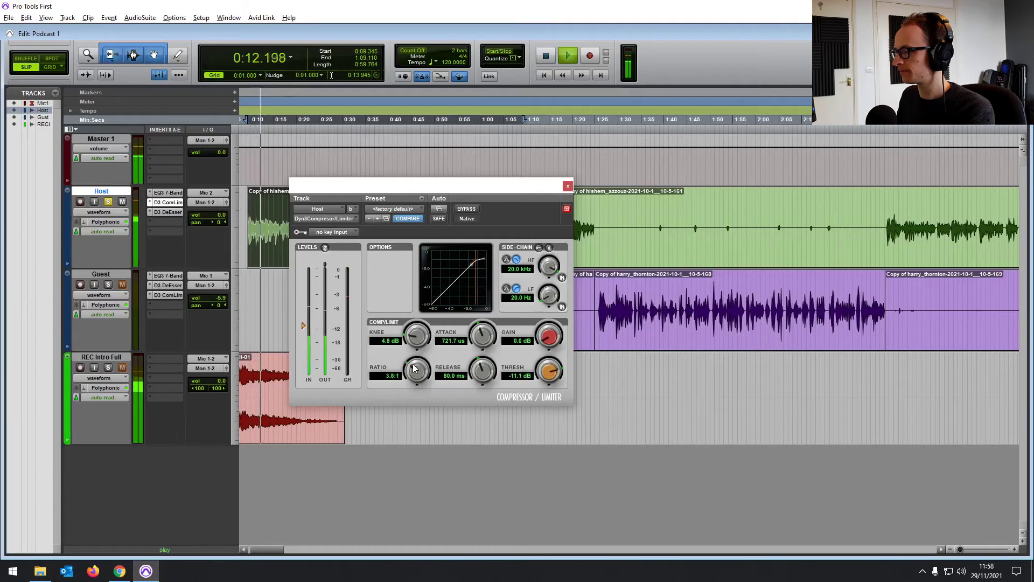
{"action": "left_click_drag", "start_coordinate": [482, 336], "coordinate": [475, 361]}
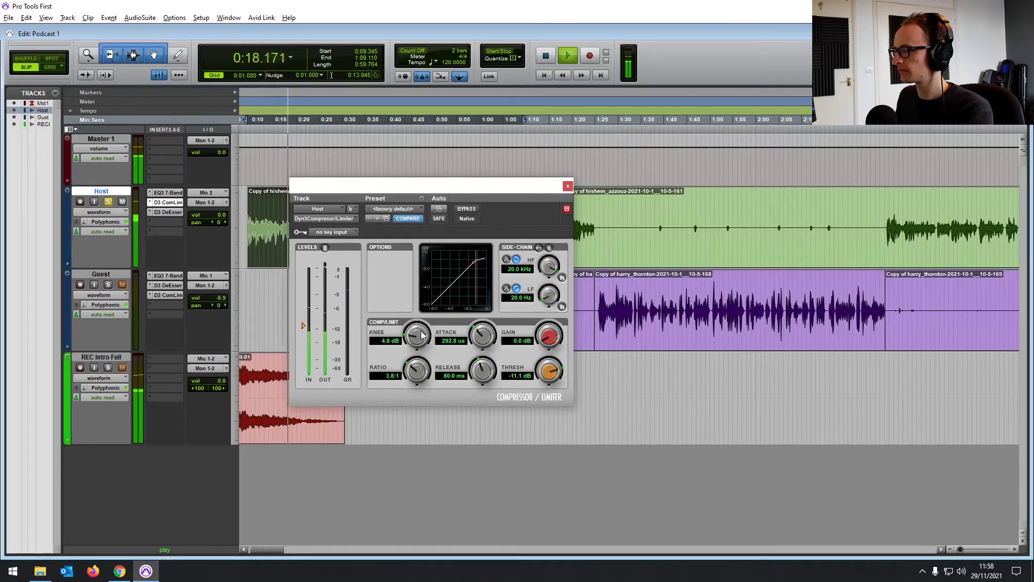
{"action": "key", "text": "space"}
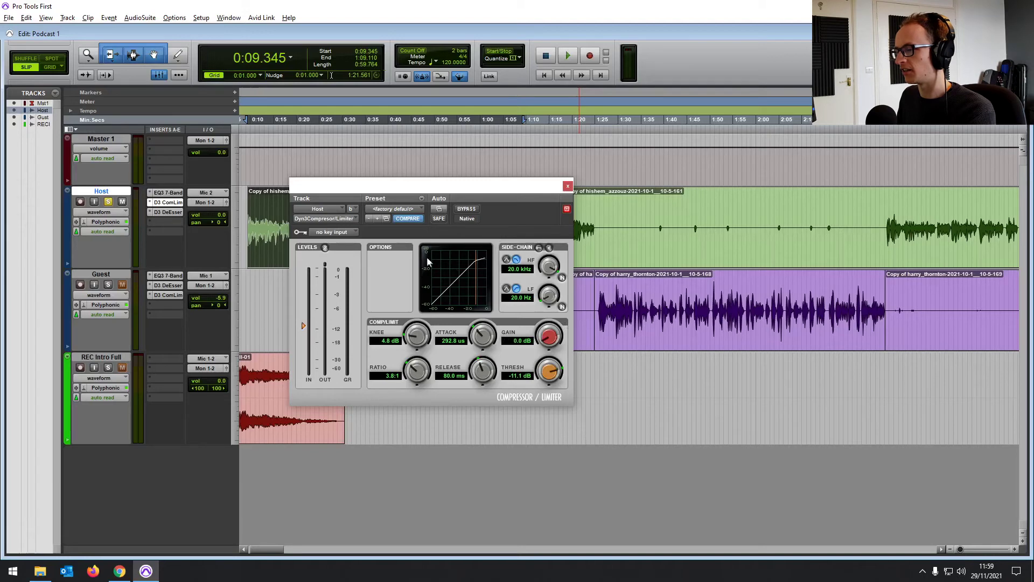
Open, close and reopen the compressor preset list
{"action": "left_click", "coordinate": [422, 209]}
{"action": "left_click", "coordinate": [422, 210]}
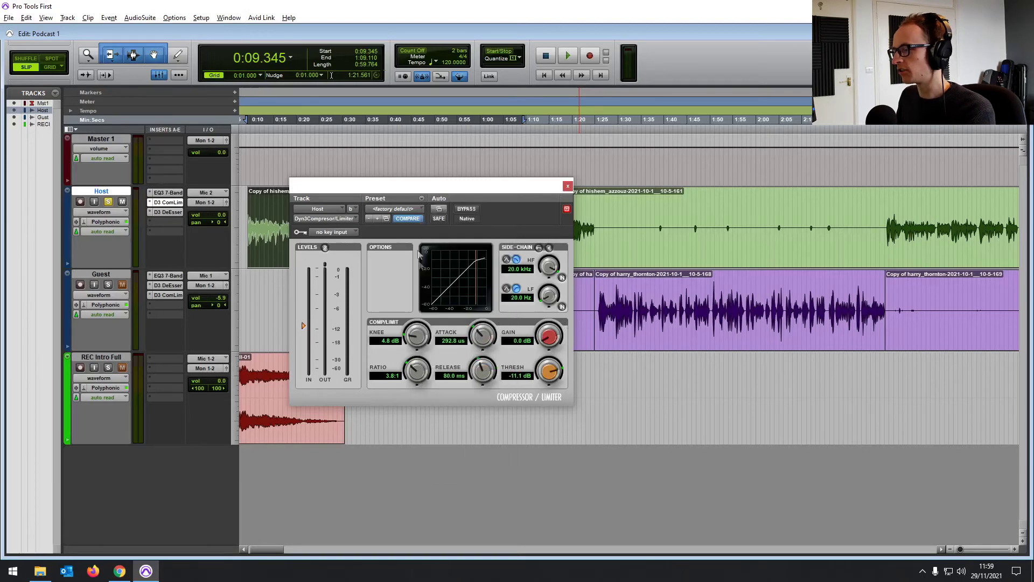
{"action": "left_click", "coordinate": [423, 215]}
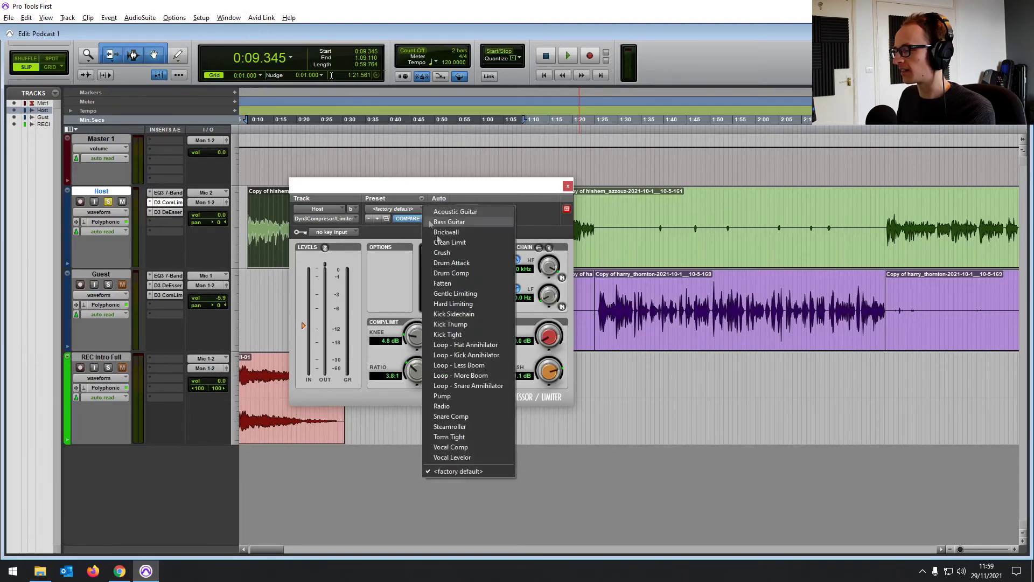
Load the Hard Limiting preset on the Host track's Compressor/Limiter
{"action": "left_click", "coordinate": [486, 303]}
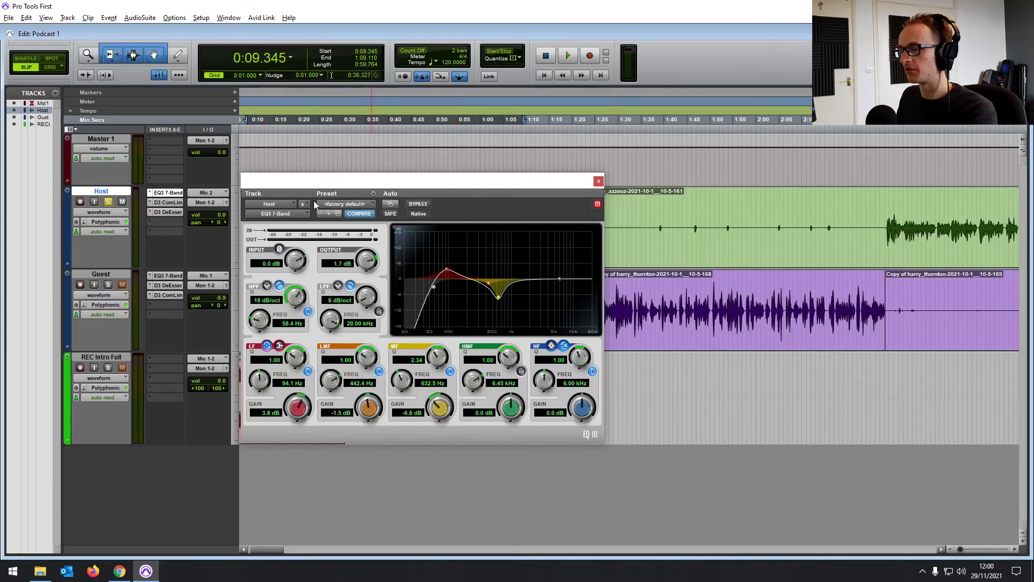
{"action": "left_click_drag", "start_coordinate": [316, 193], "coordinate": [318, 161]}
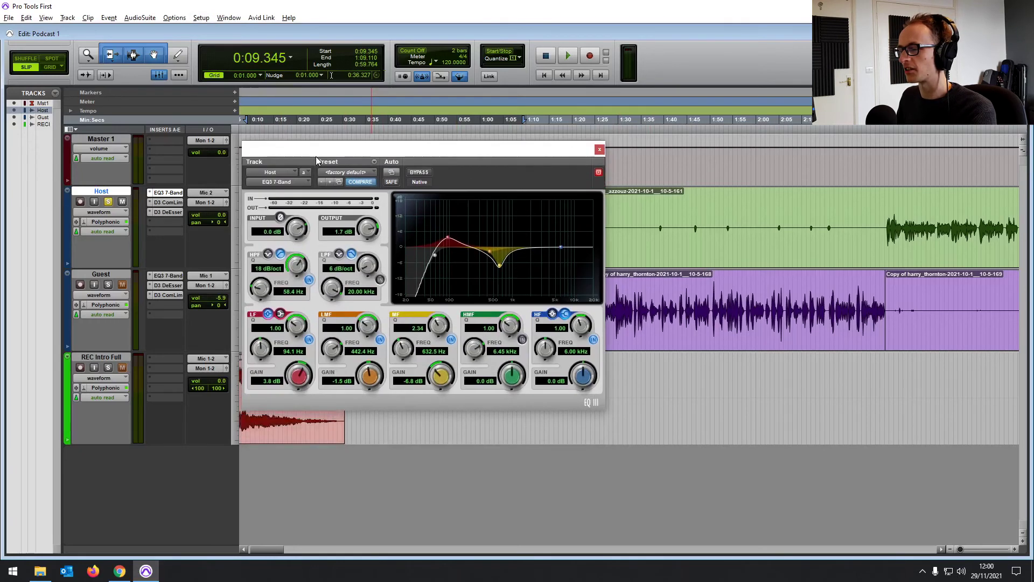